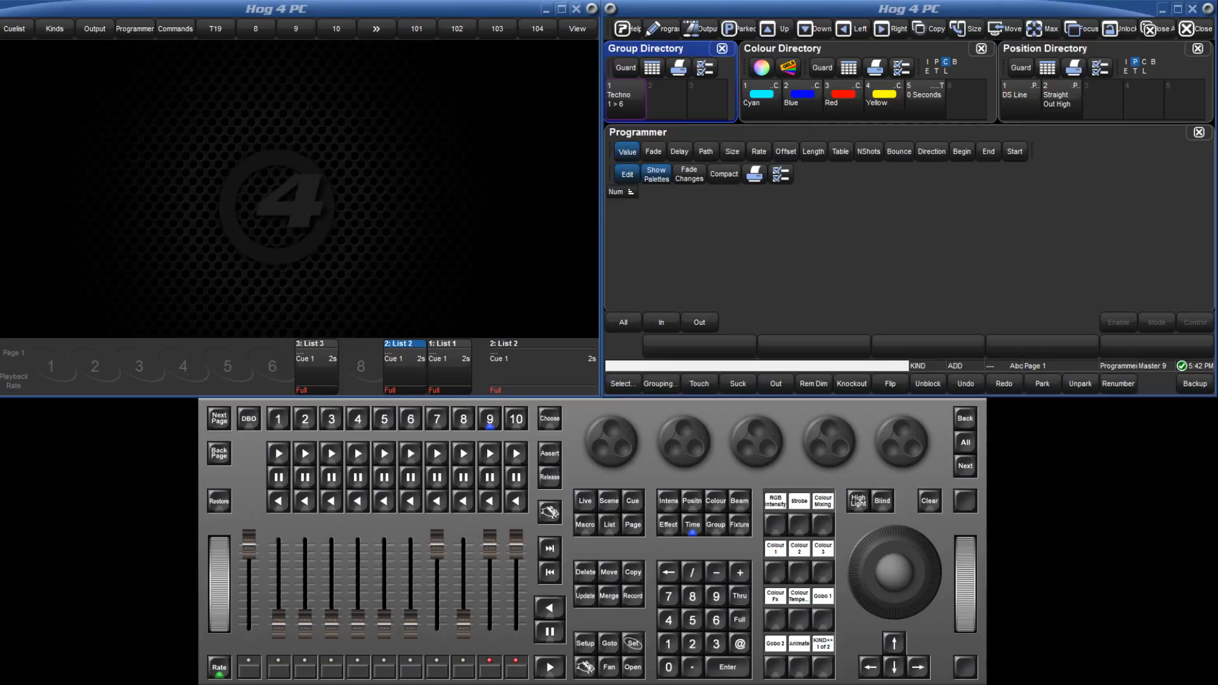
Apply the Cyan palette to Technospot 1 and give its colour mixing a fade time of 5 seconds.
{"action": "left_click", "coordinate": [668, 643]}
{"action": "left_click", "coordinate": [759, 104]}
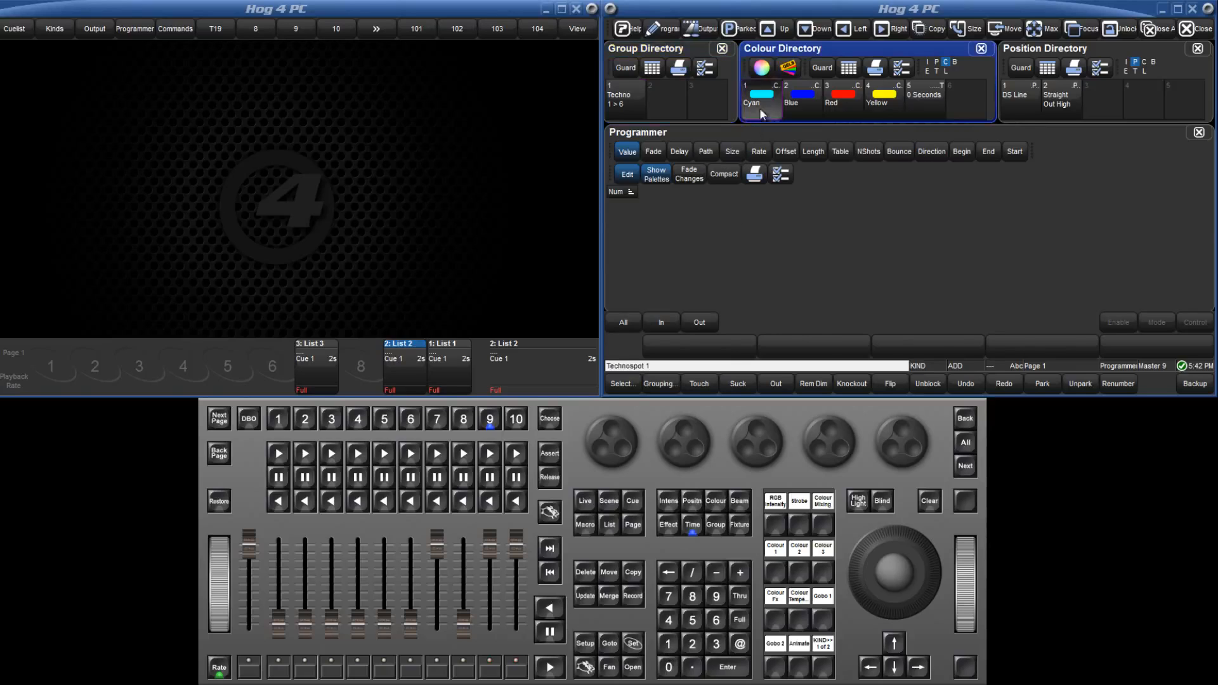
{"action": "left_click", "coordinate": [655, 154]}
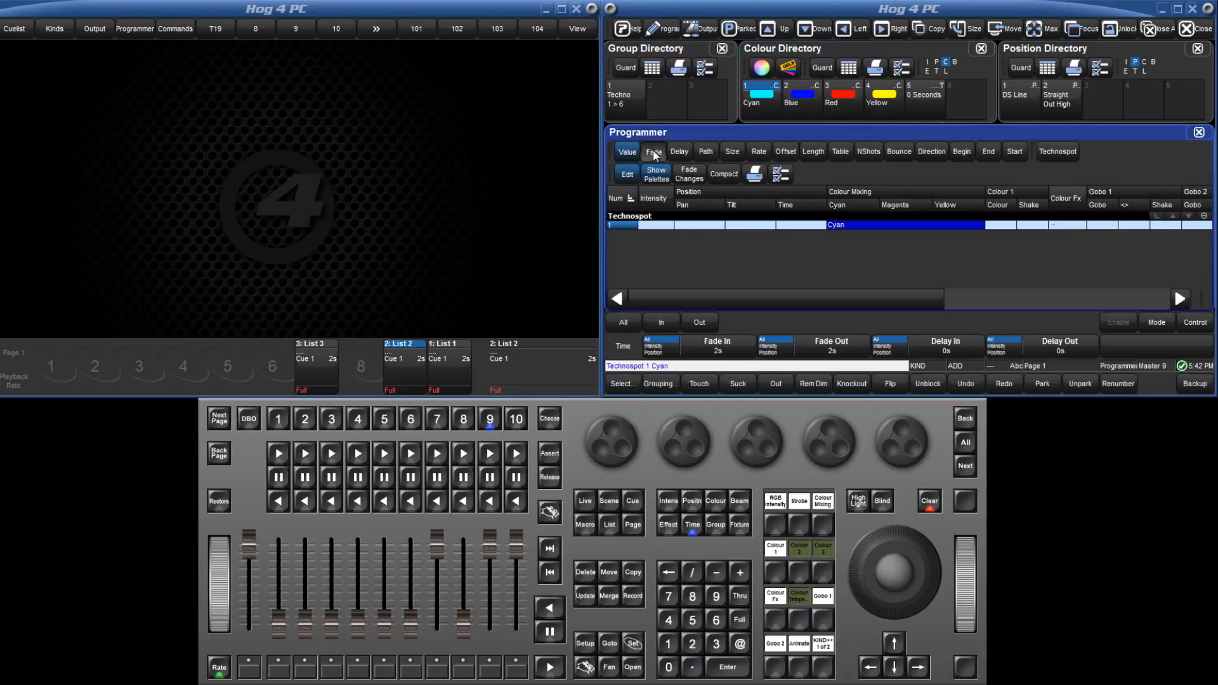
{"action": "left_click", "coordinate": [693, 526]}
{"action": "left_click", "coordinate": [693, 620]}
{"action": "left_click", "coordinate": [726, 668]}
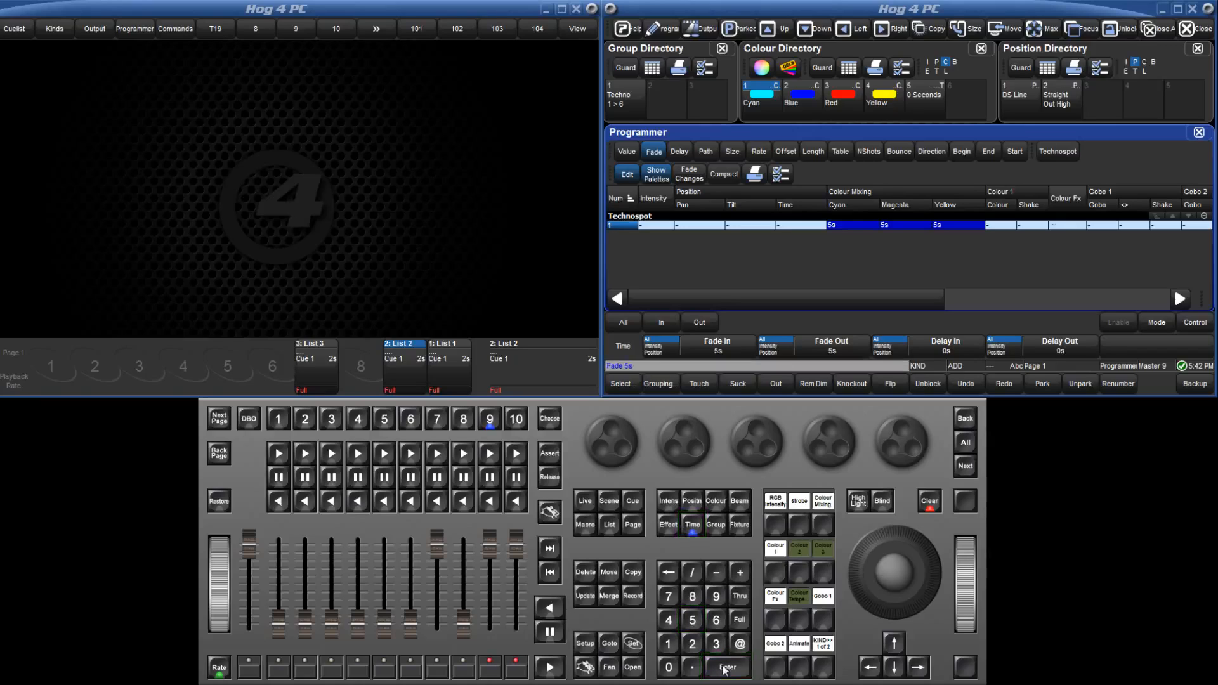
Record only the timing as colour palette 6, name it "5 Seconds", and clear the programmer.
{"action": "left_click", "coordinate": [694, 526]}
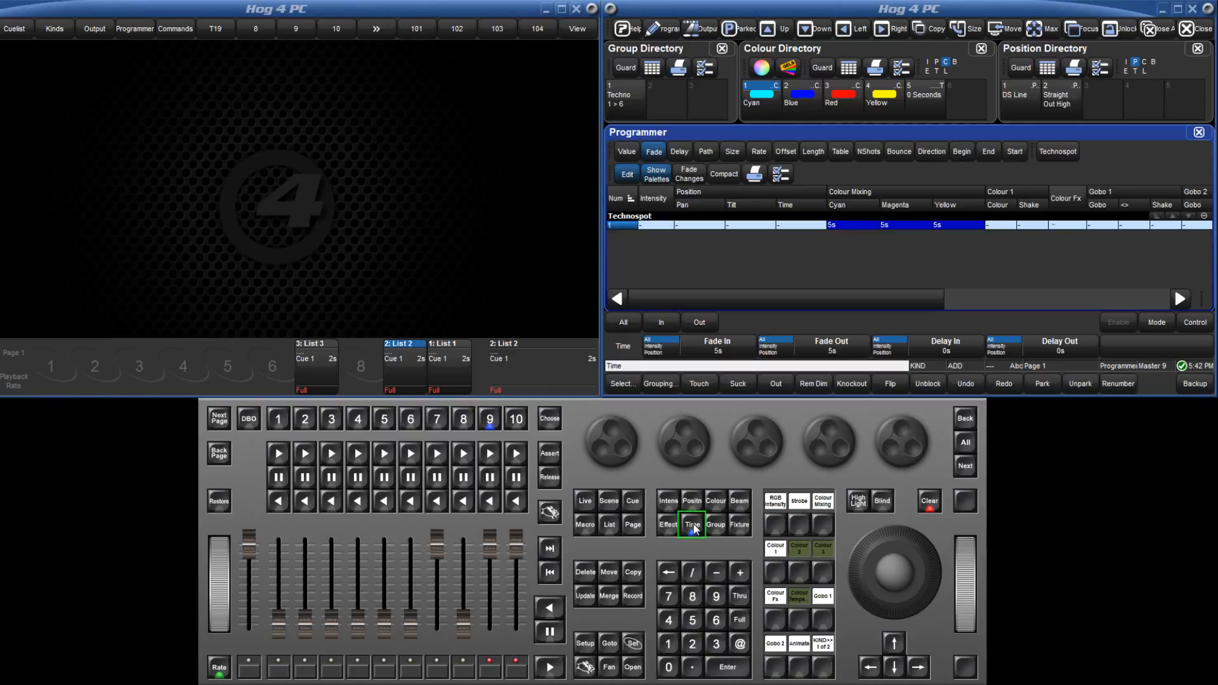
{"action": "left_click", "coordinate": [634, 599]}
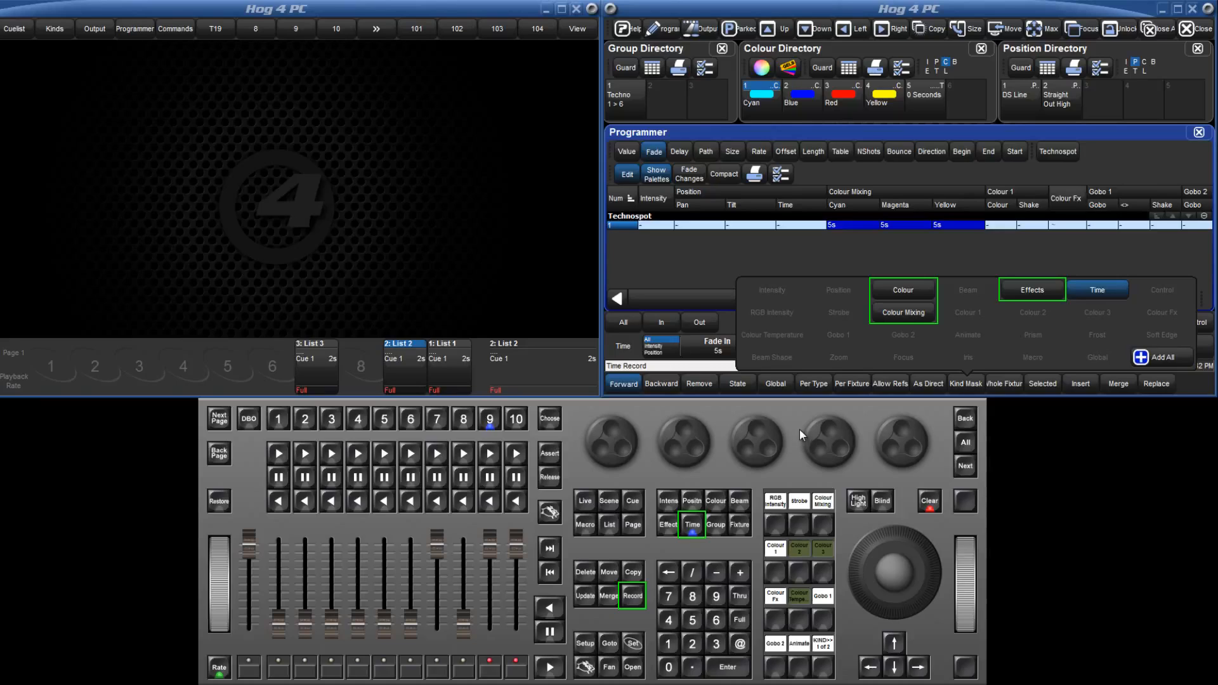
{"action": "left_click", "coordinate": [965, 105]}
{"action": "left_click", "coordinate": [633, 644]}
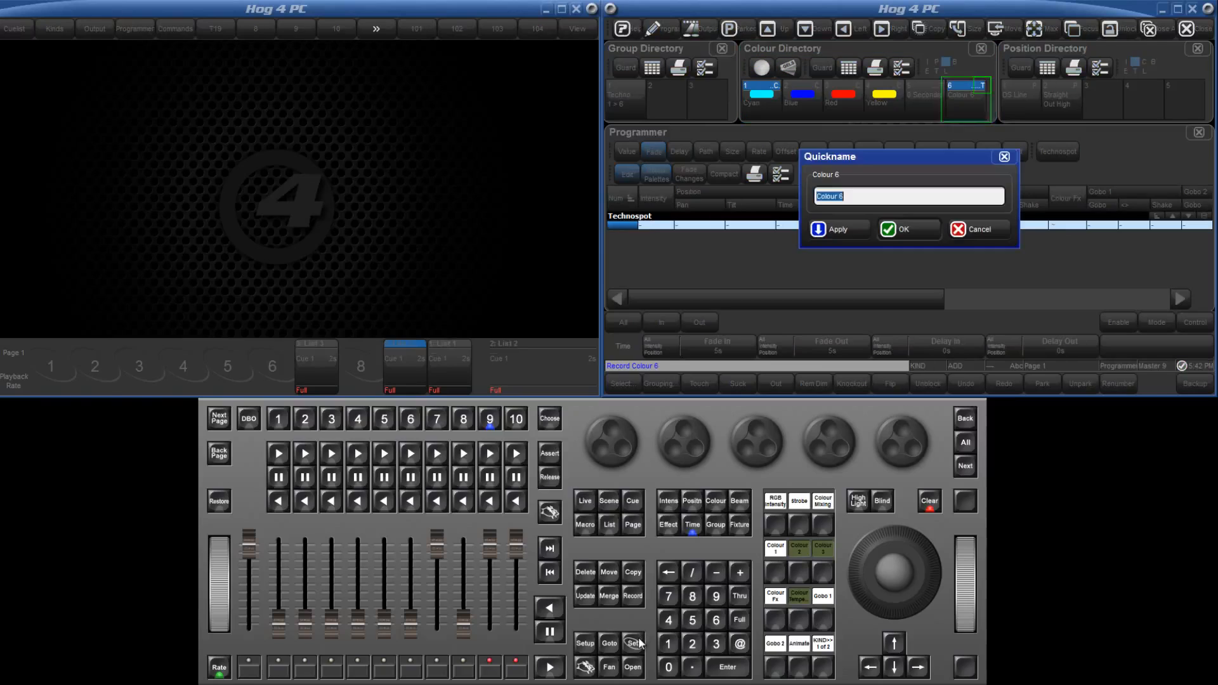
{"action": "type", "text": "5 Seconds"}
{"action": "key", "text": "Return"}
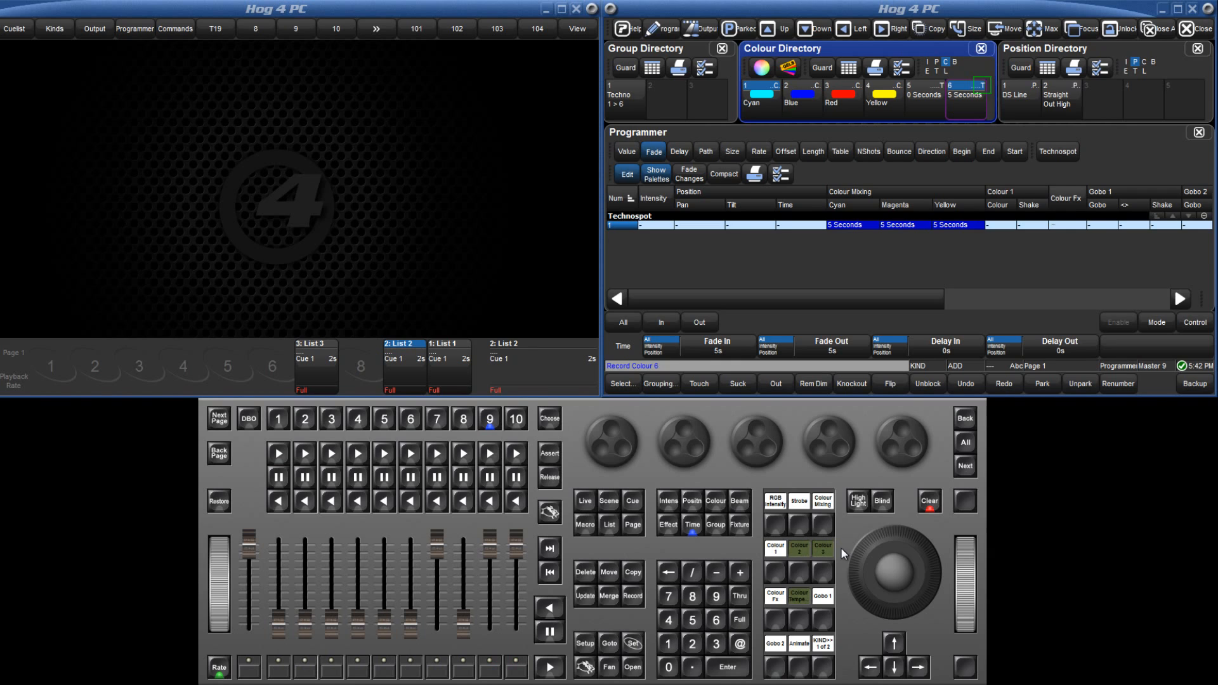
{"action": "left_click", "coordinate": [930, 503]}
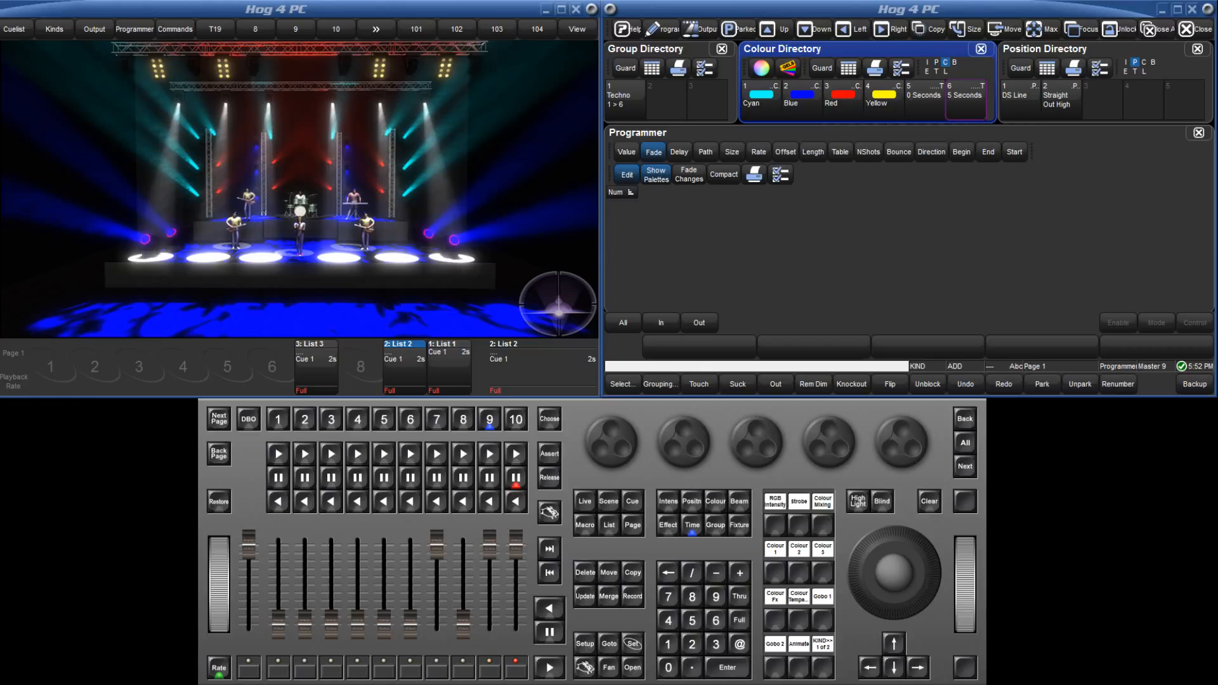
Select the live fixtures using Cyan, enable Fade Changes, and change them to Red with the 5 Seconds timing palette.
{"action": "left_click", "coordinate": [585, 501]}
{"action": "left_click", "coordinate": [768, 99]}
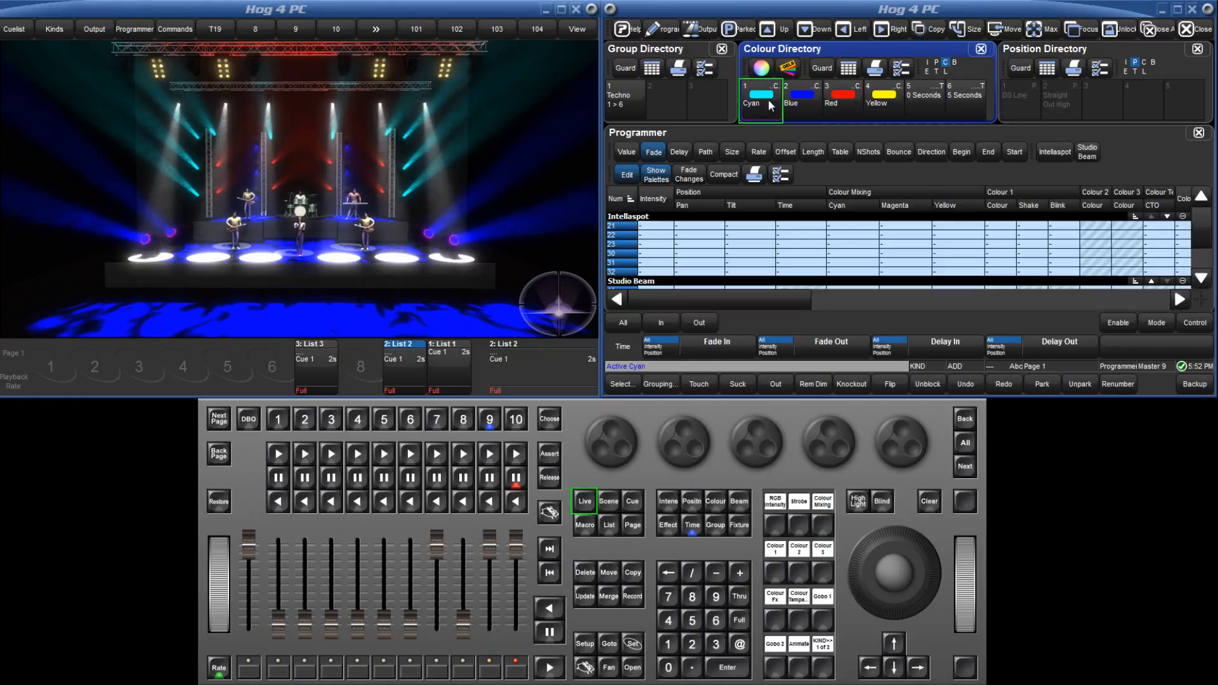
{"action": "left_click", "coordinate": [697, 177]}
{"action": "left_click", "coordinate": [696, 177]}
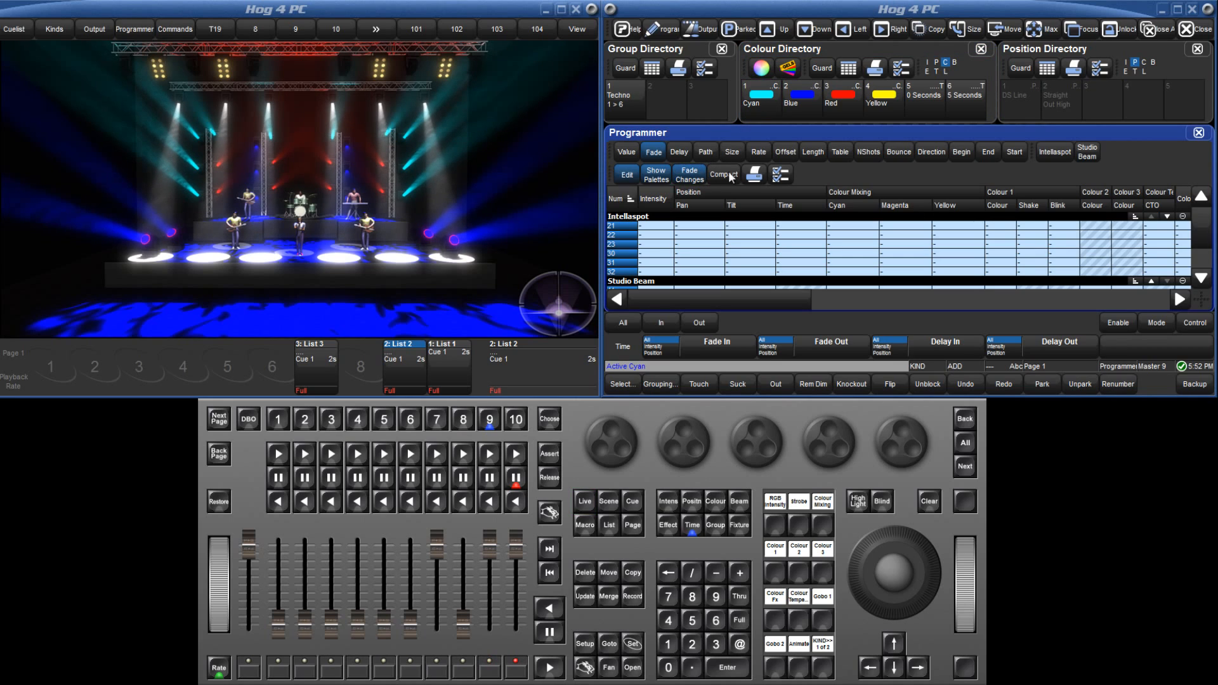
{"action": "left_click", "coordinate": [970, 100]}
{"action": "left_click", "coordinate": [841, 102]}
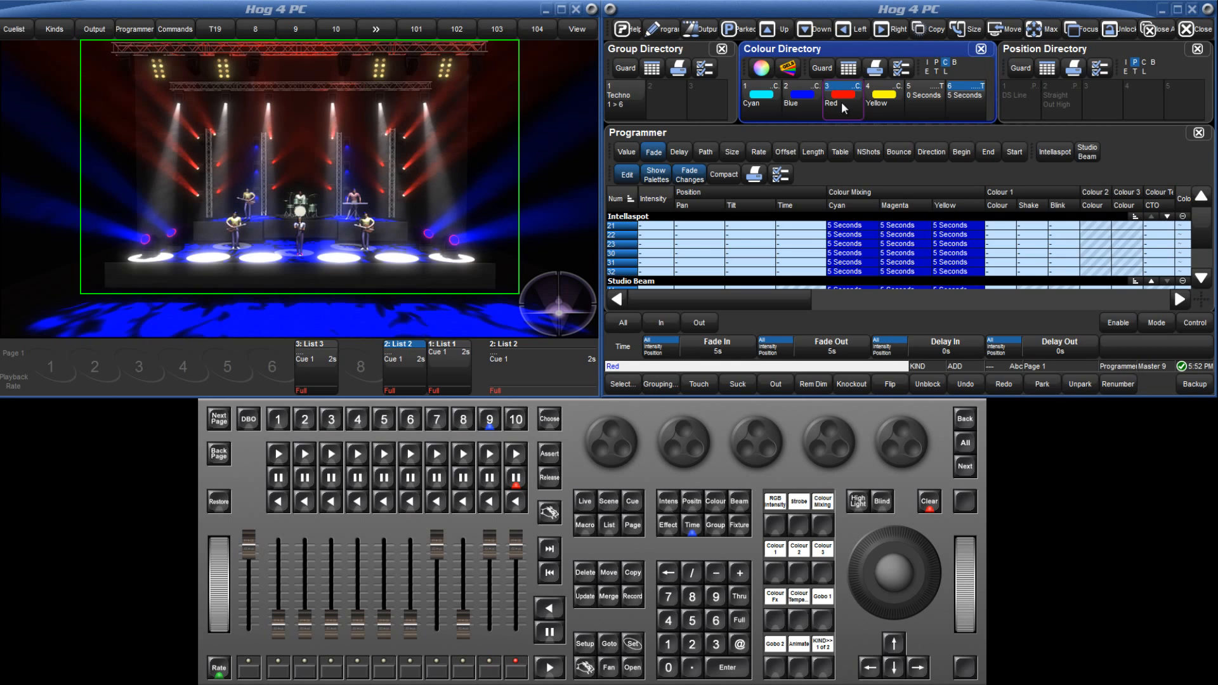
Apply the 0 Seconds timing palette, switch the fixtures to Yellow and back to Cyan, and clear the programmer.
{"action": "left_click", "coordinate": [929, 101]}
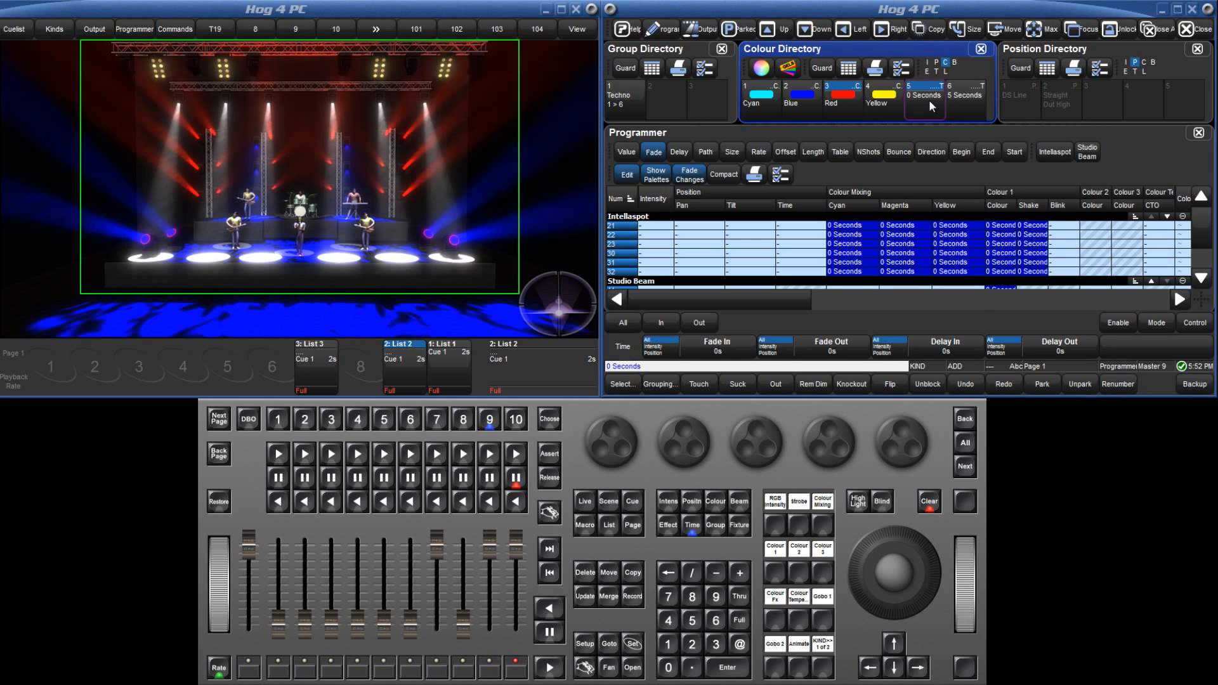
{"action": "left_click", "coordinate": [885, 101]}
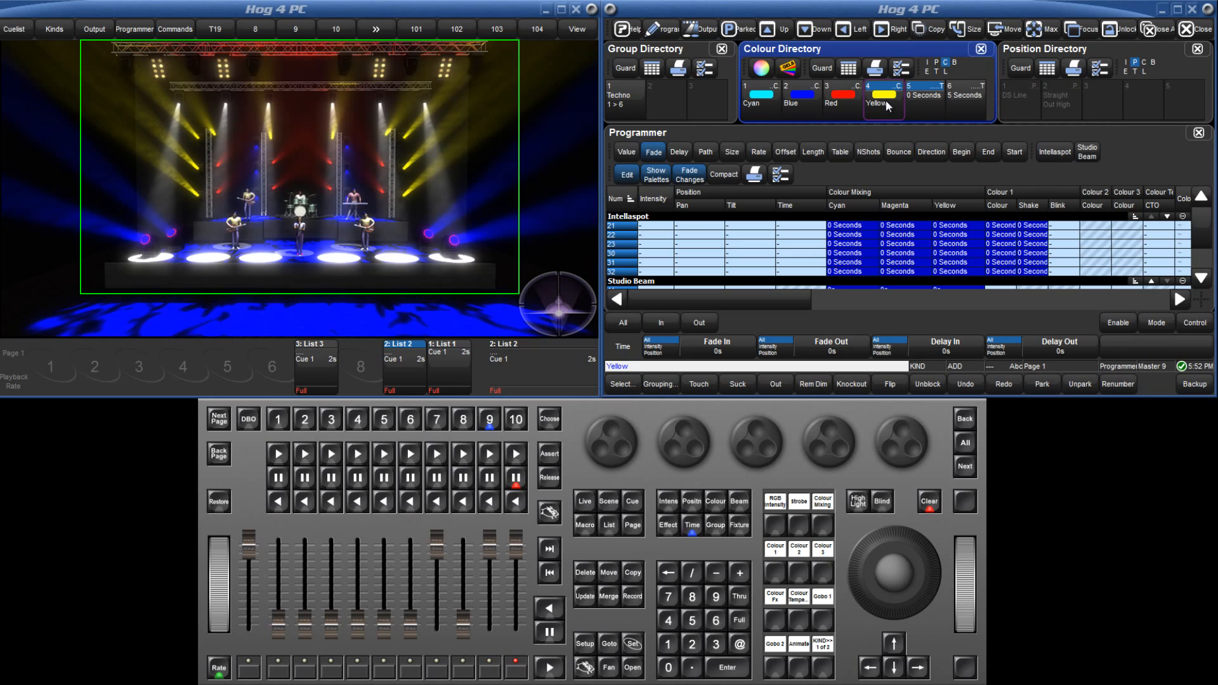
{"action": "left_click", "coordinate": [767, 102]}
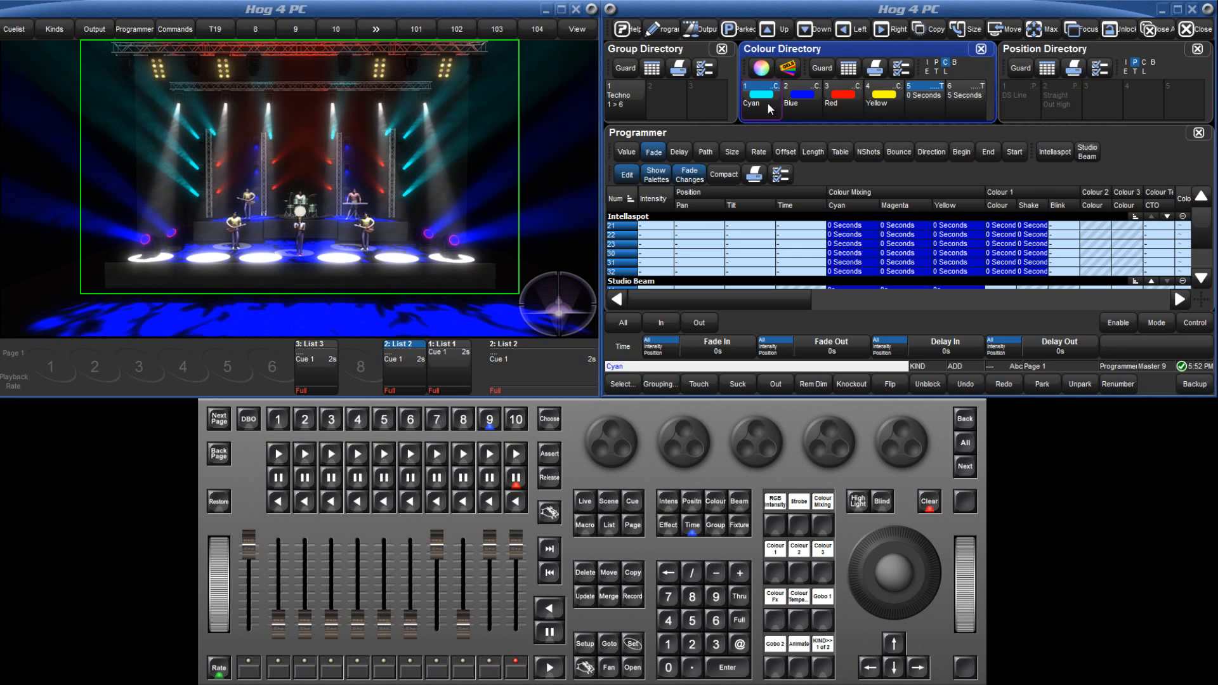
{"action": "left_click", "coordinate": [930, 507]}
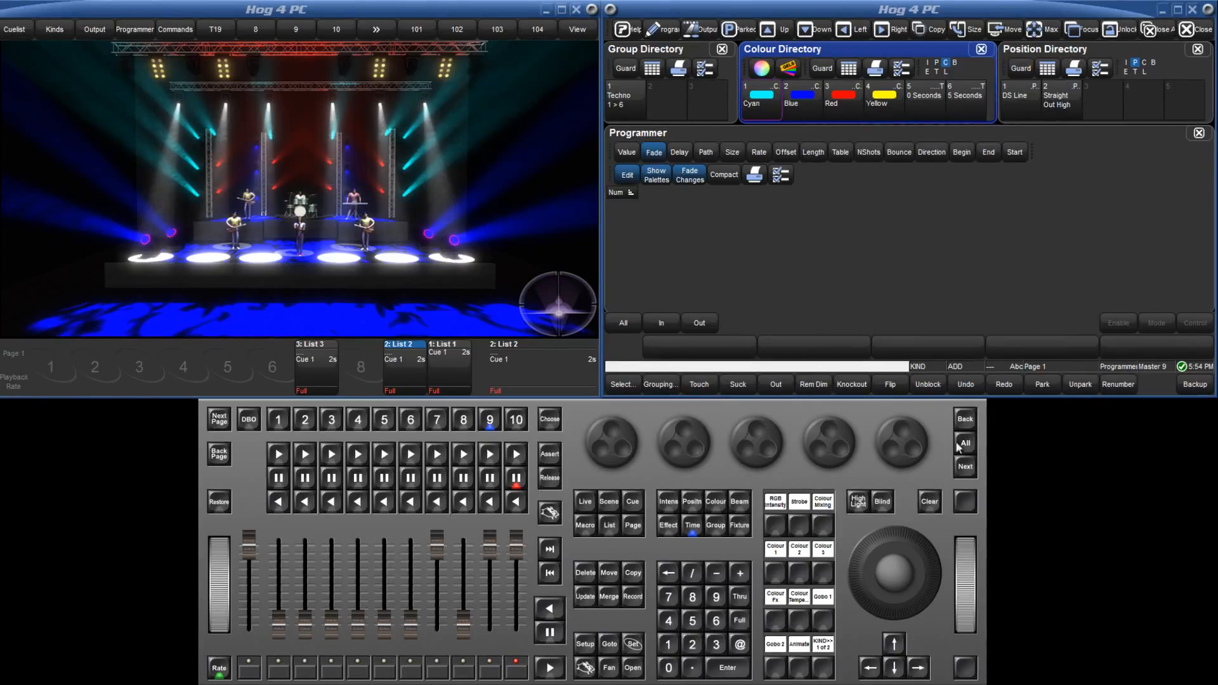
Select the Techno 1 > 6 group, touch its position parameters, and give them a fade time of 3 seconds.
{"action": "left_click", "coordinate": [683, 51]}
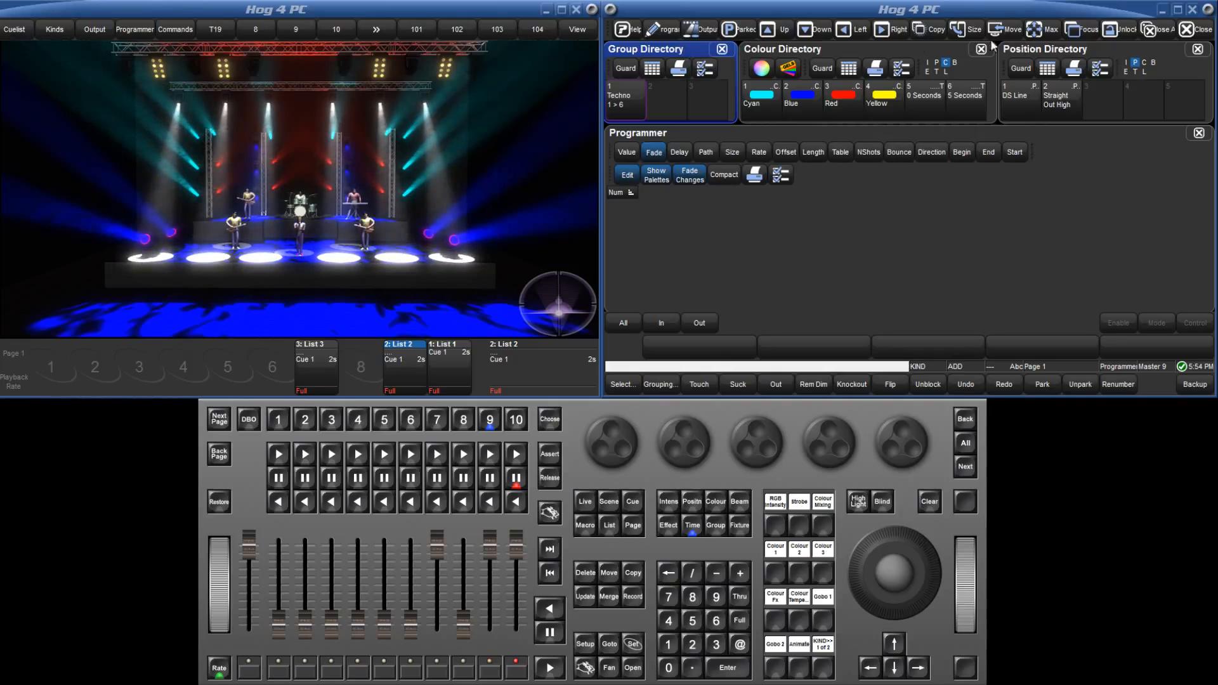
{"action": "left_click", "coordinate": [1054, 47]}
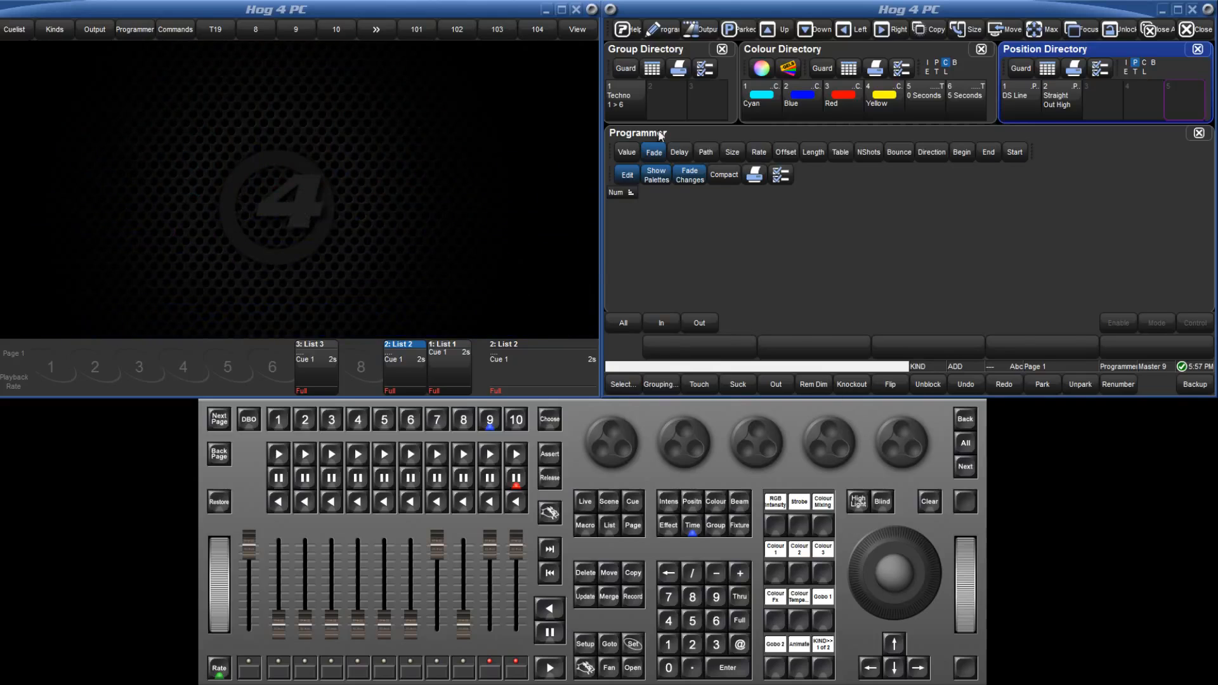
{"action": "left_click", "coordinate": [637, 101]}
{"action": "left_click", "coordinate": [689, 502]}
{"action": "left_click", "coordinate": [689, 503]}
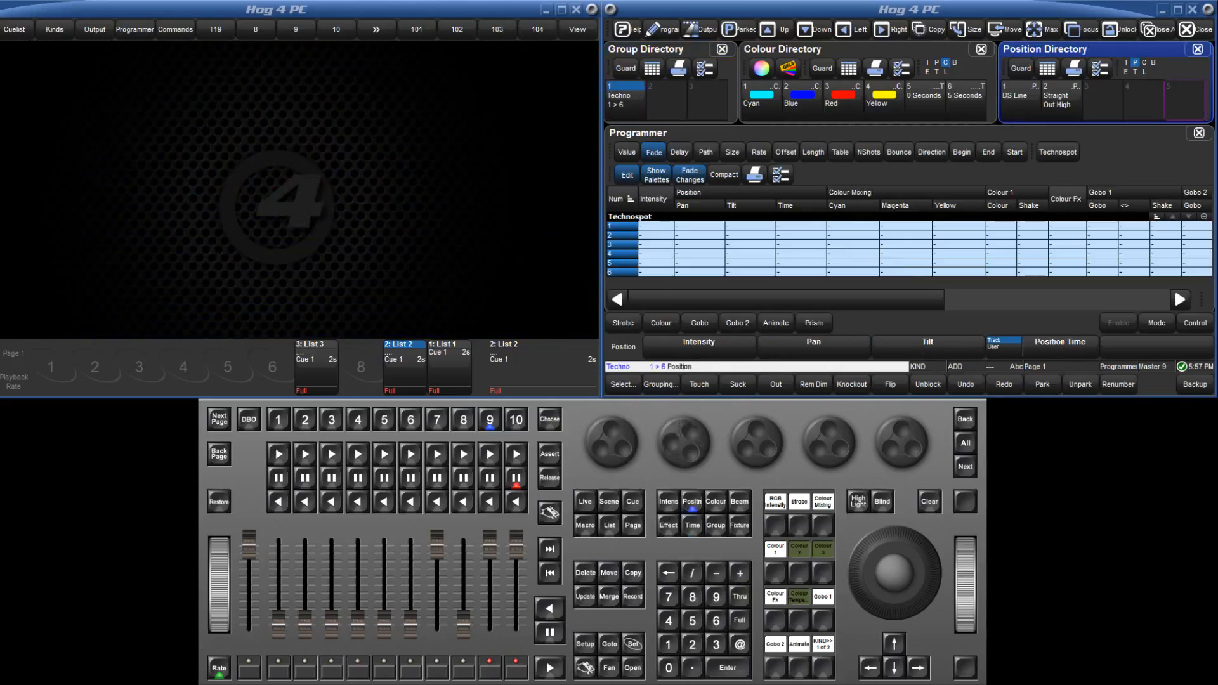
{"action": "left_click", "coordinate": [692, 526]}
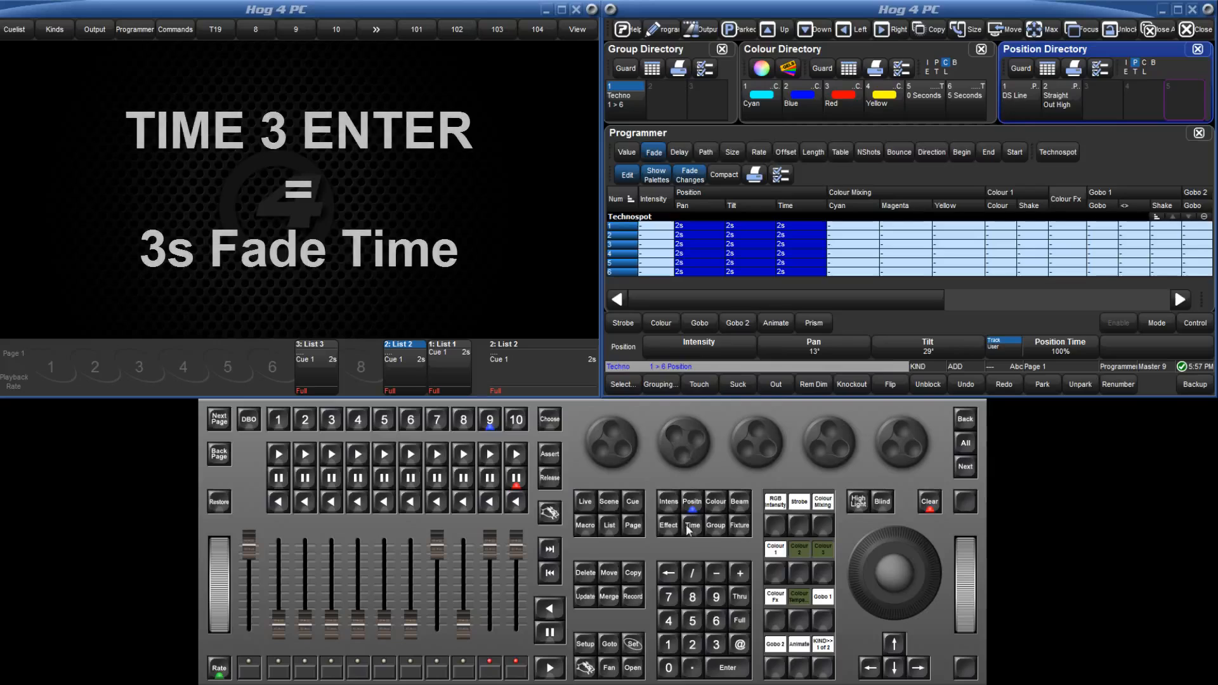
{"action": "left_click", "coordinate": [717, 645]}
{"action": "left_click", "coordinate": [727, 668]}
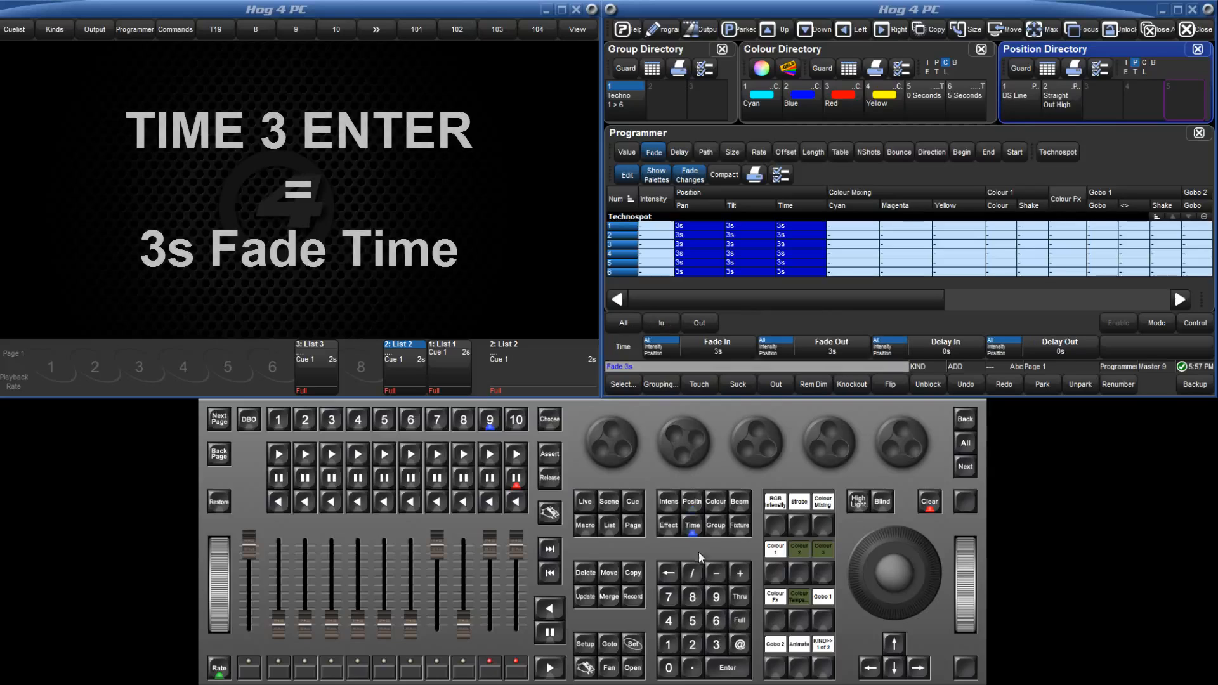
Fan the position delay time from 0 to 2 seconds across the group and show the delay values in the programmer.
{"action": "left_click", "coordinate": [694, 526]}
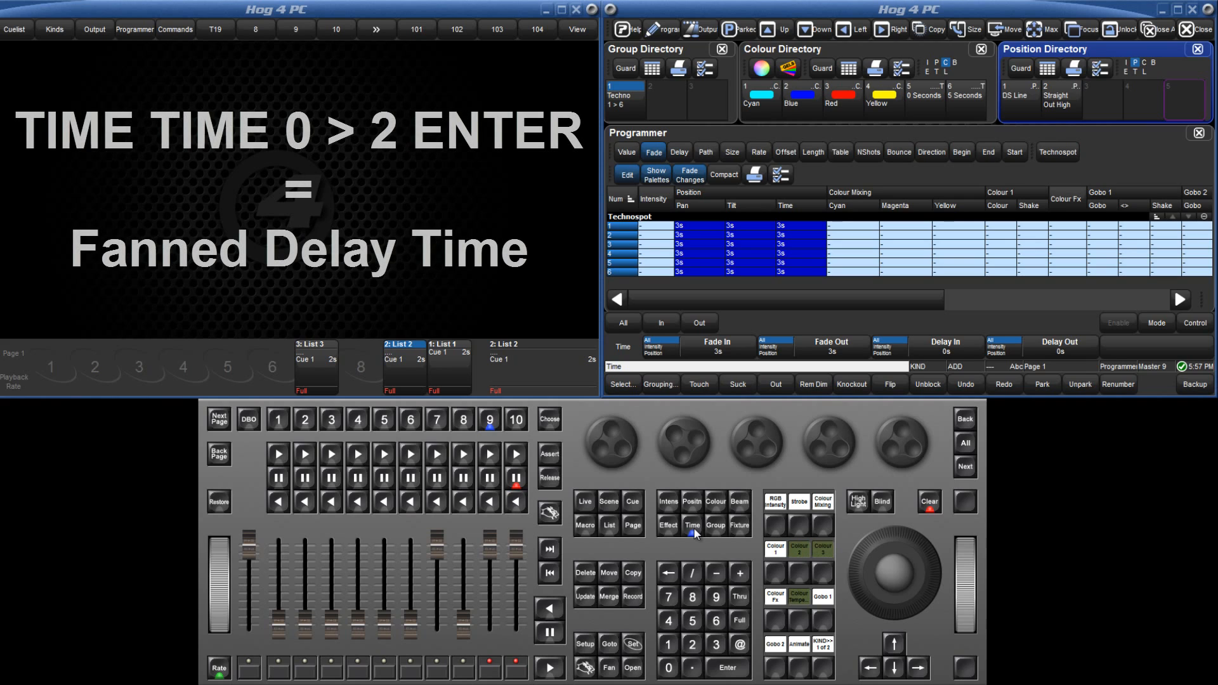
{"action": "left_click", "coordinate": [694, 526]}
{"action": "left_click", "coordinate": [671, 669]}
{"action": "left_click", "coordinate": [738, 597]}
{"action": "left_click", "coordinate": [693, 644]}
{"action": "left_click", "coordinate": [727, 668]}
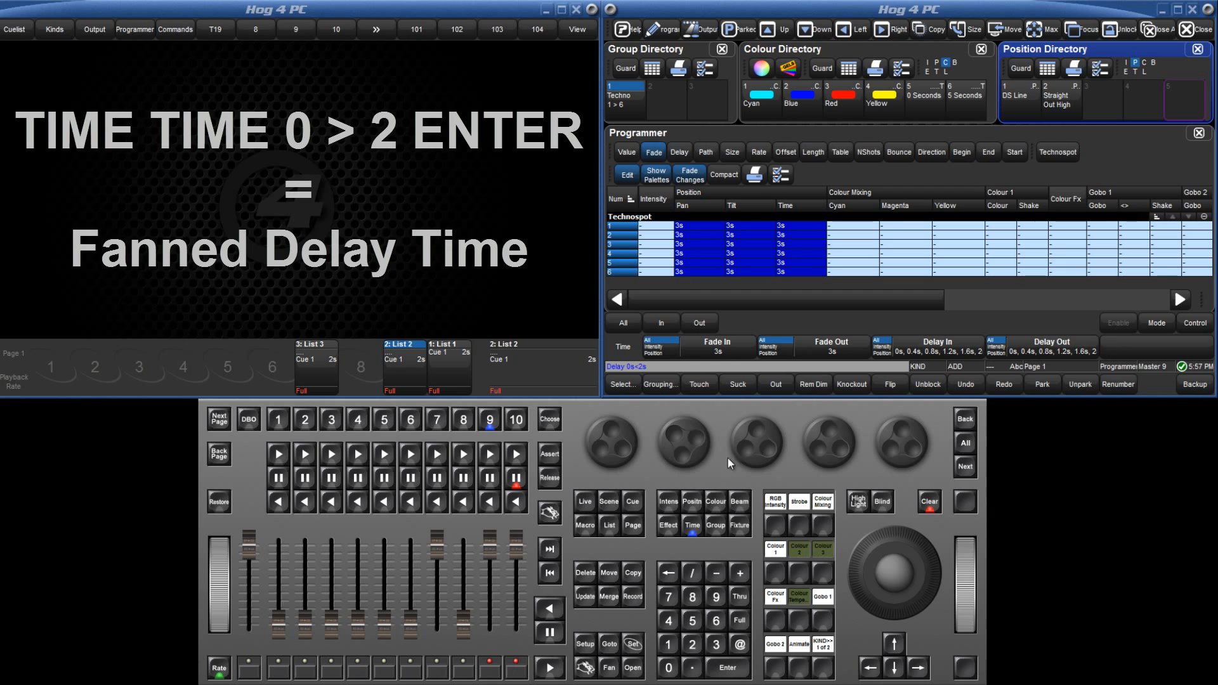
{"action": "left_click", "coordinate": [680, 153]}
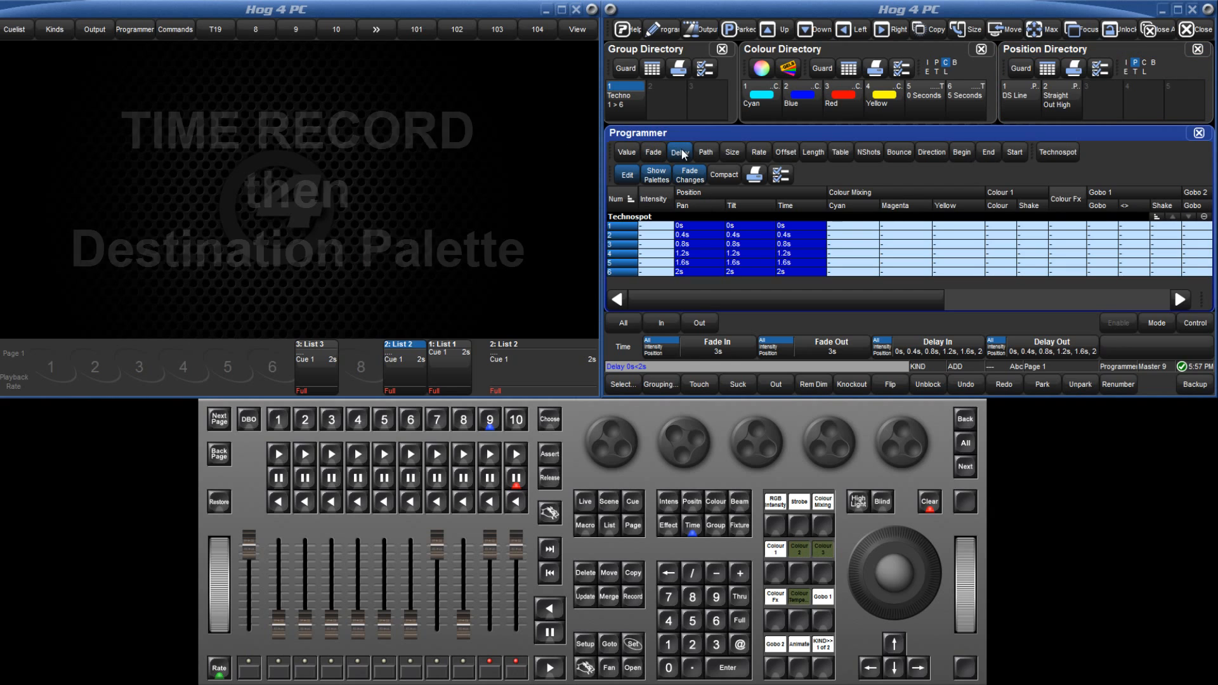
Record only the timing as position palette 3, name it "End to end 3s", and clear the programmer.
{"action": "left_click", "coordinate": [692, 527]}
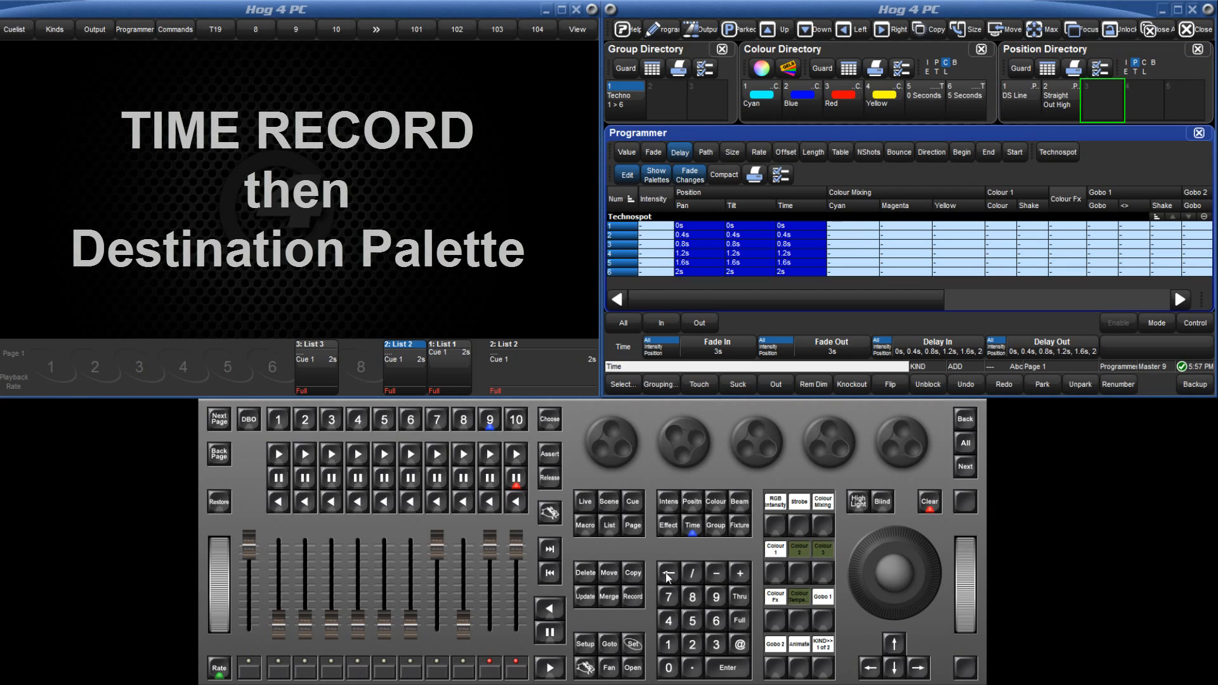
{"action": "left_click", "coordinate": [632, 597]}
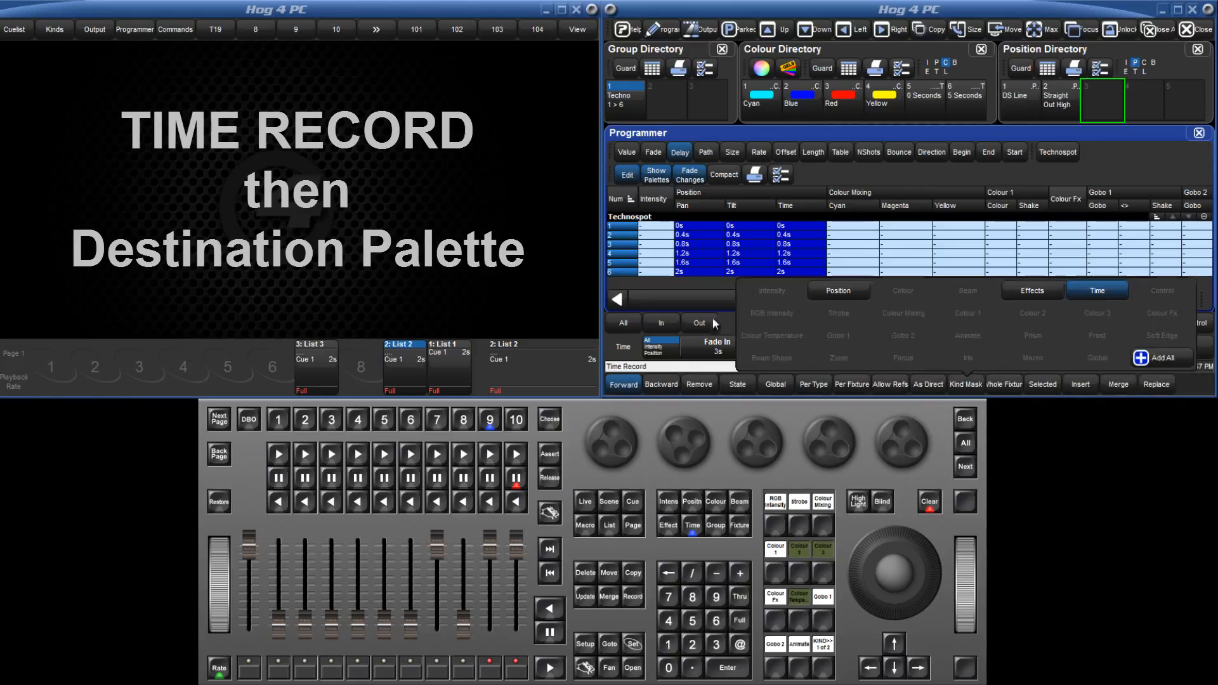
{"action": "left_click", "coordinate": [1106, 92]}
{"action": "left_click", "coordinate": [632, 644]}
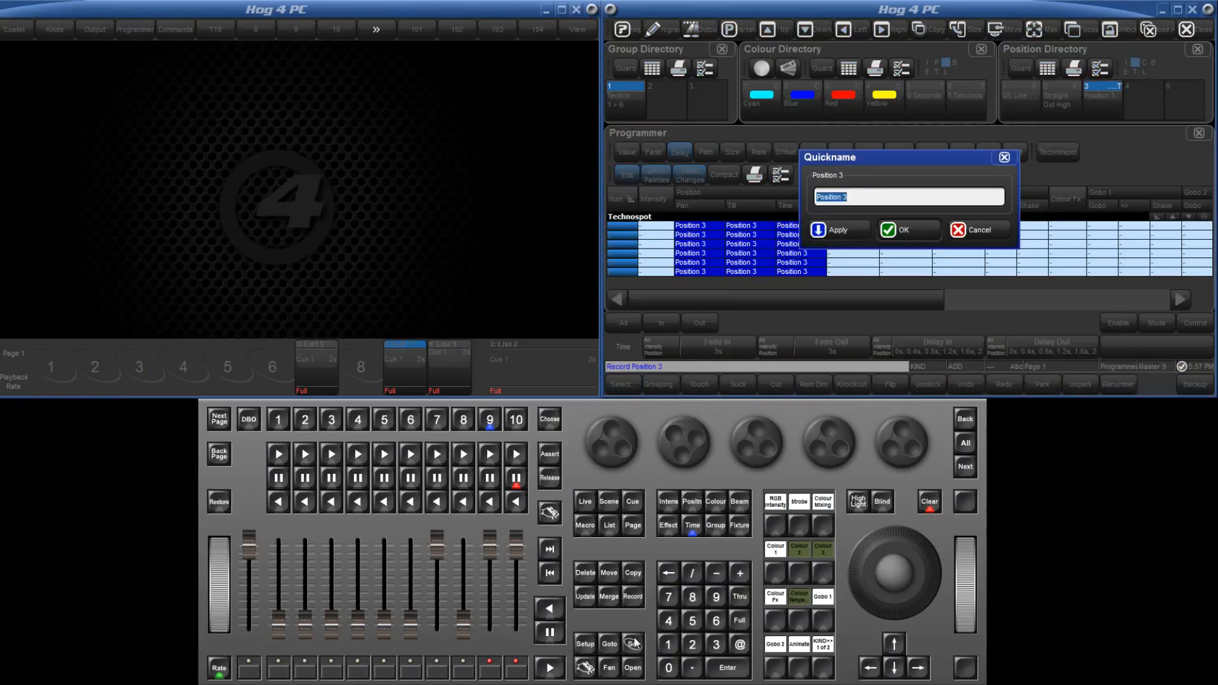
{"action": "type", "text": "End to end 3s"}
{"action": "key", "text": "Return"}
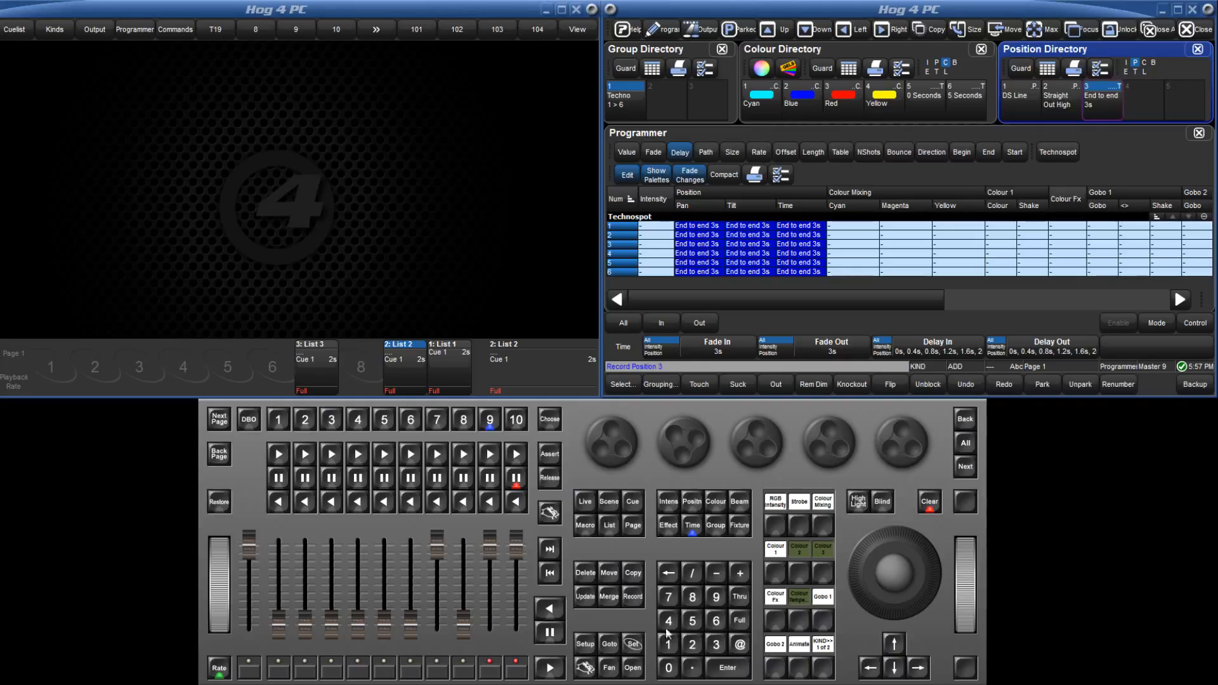
{"action": "left_click", "coordinate": [931, 503]}
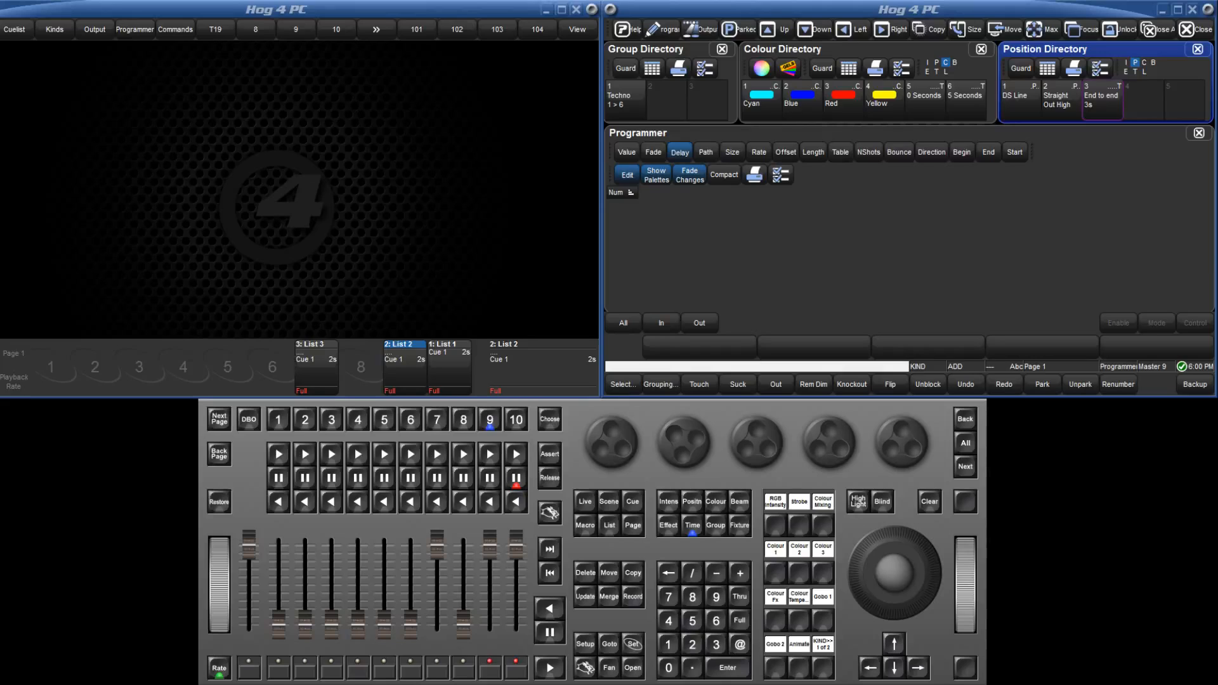
Touch the Techno 1 > 6 group's position parameters and fan their fade time 2 > 5 > 2 seconds, with the fade values shown.
{"action": "left_click", "coordinate": [657, 154]}
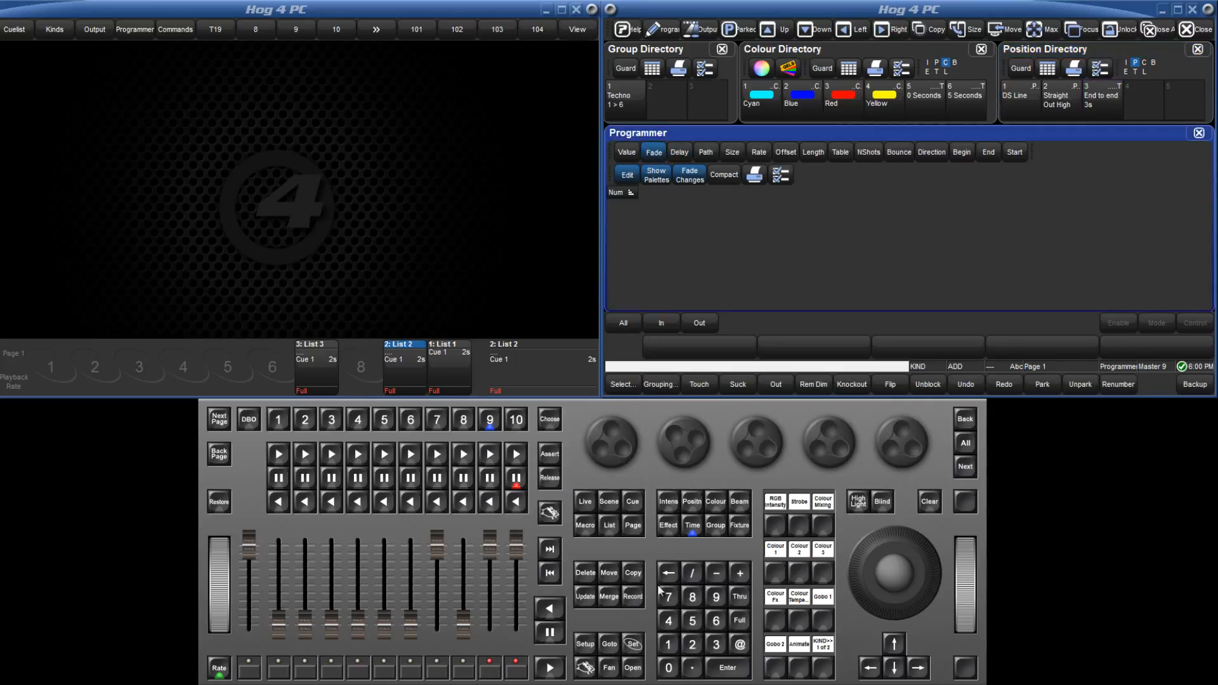
{"action": "left_click", "coordinate": [635, 107]}
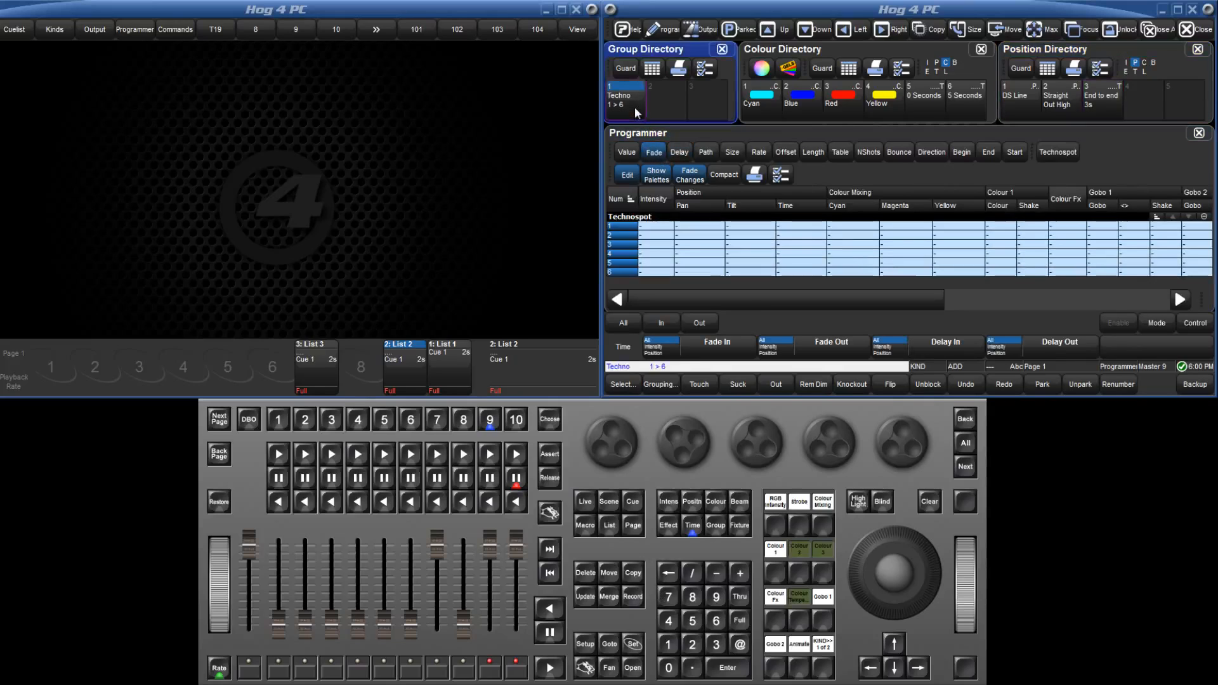
{"action": "left_click", "coordinate": [687, 501]}
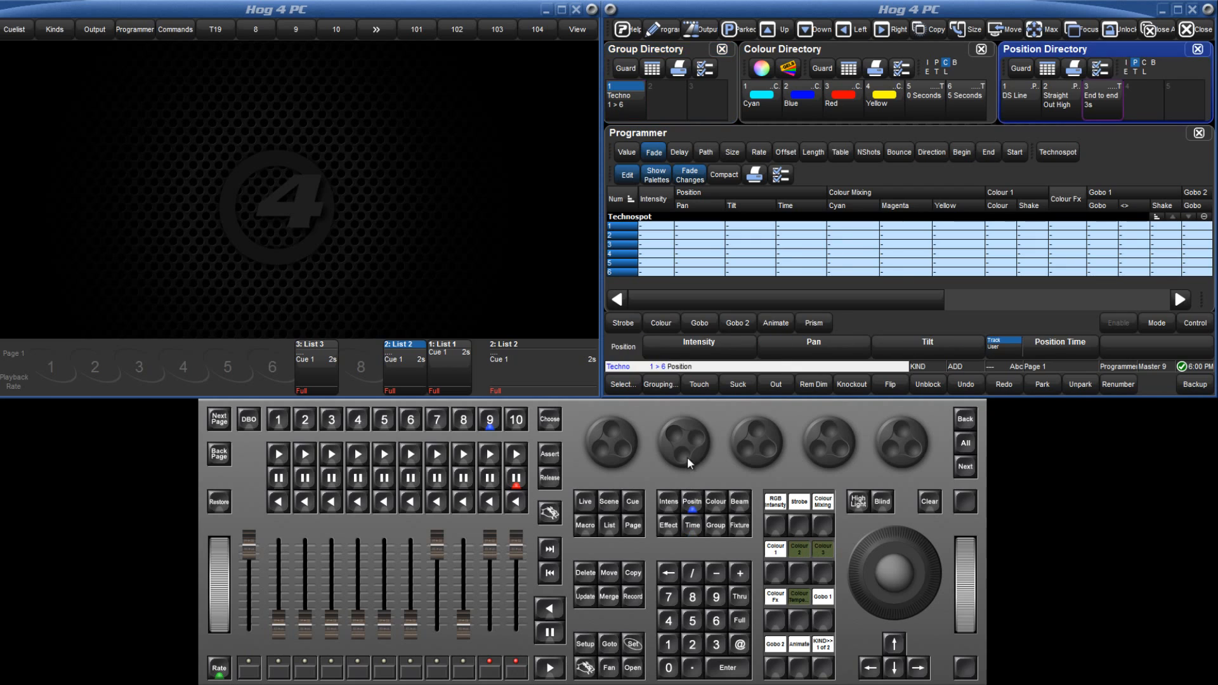
{"action": "scroll", "coordinate": [687, 456], "scroll_direction": "up", "scroll_amount": 1}
{"action": "left_click", "coordinate": [691, 525]}
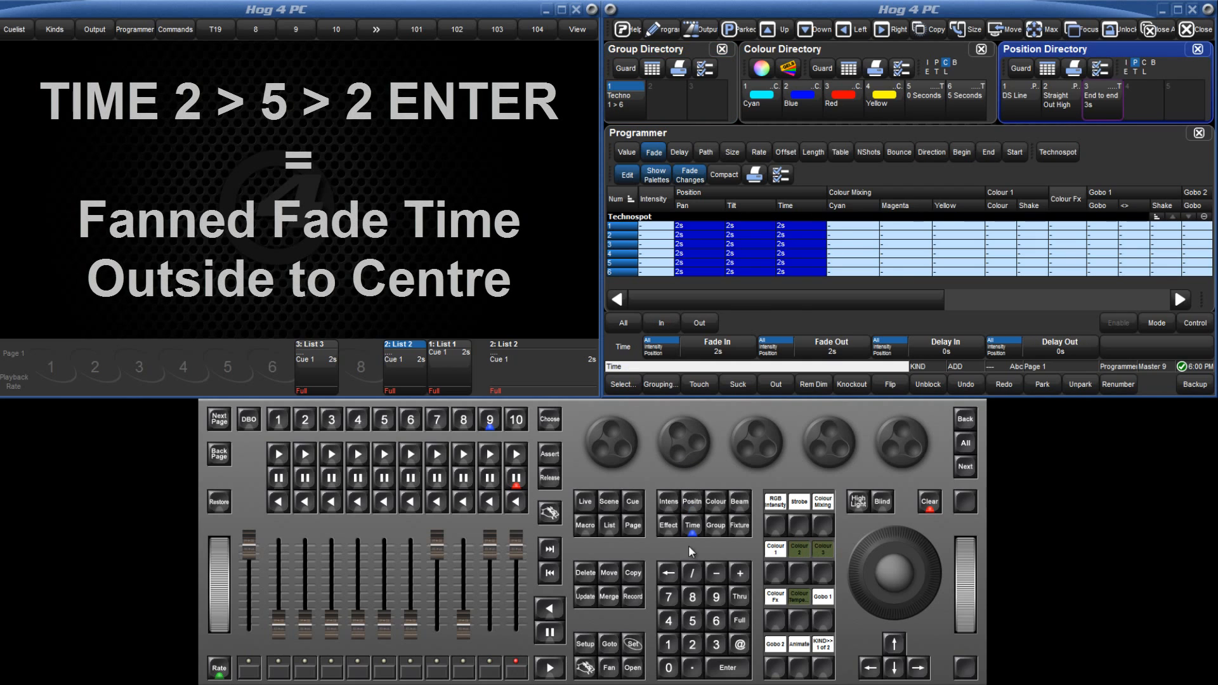
{"action": "left_click", "coordinate": [691, 643]}
{"action": "left_click", "coordinate": [739, 599]}
{"action": "left_click", "coordinate": [692, 621]}
{"action": "left_click", "coordinate": [740, 599]}
{"action": "left_click", "coordinate": [693, 644]}
{"action": "left_click", "coordinate": [728, 668]}
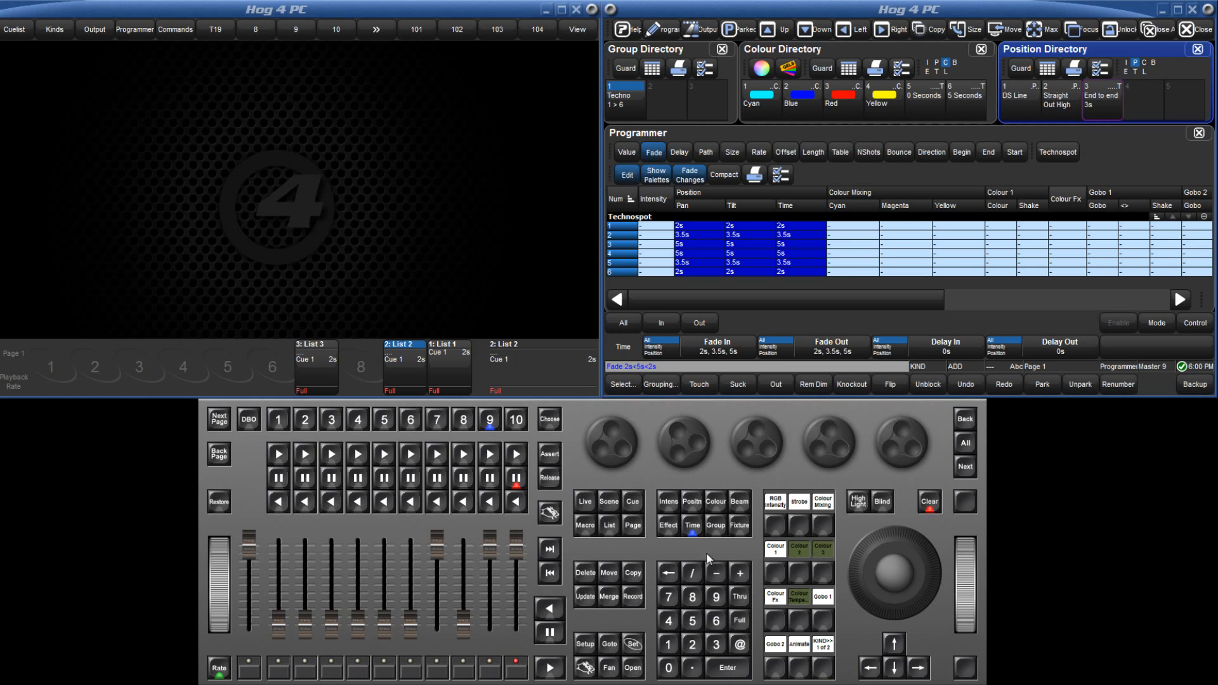
Record only the timing of the fanned fade as position palette 4.
{"action": "left_click", "coordinate": [692, 524]}
{"action": "left_click", "coordinate": [633, 597]}
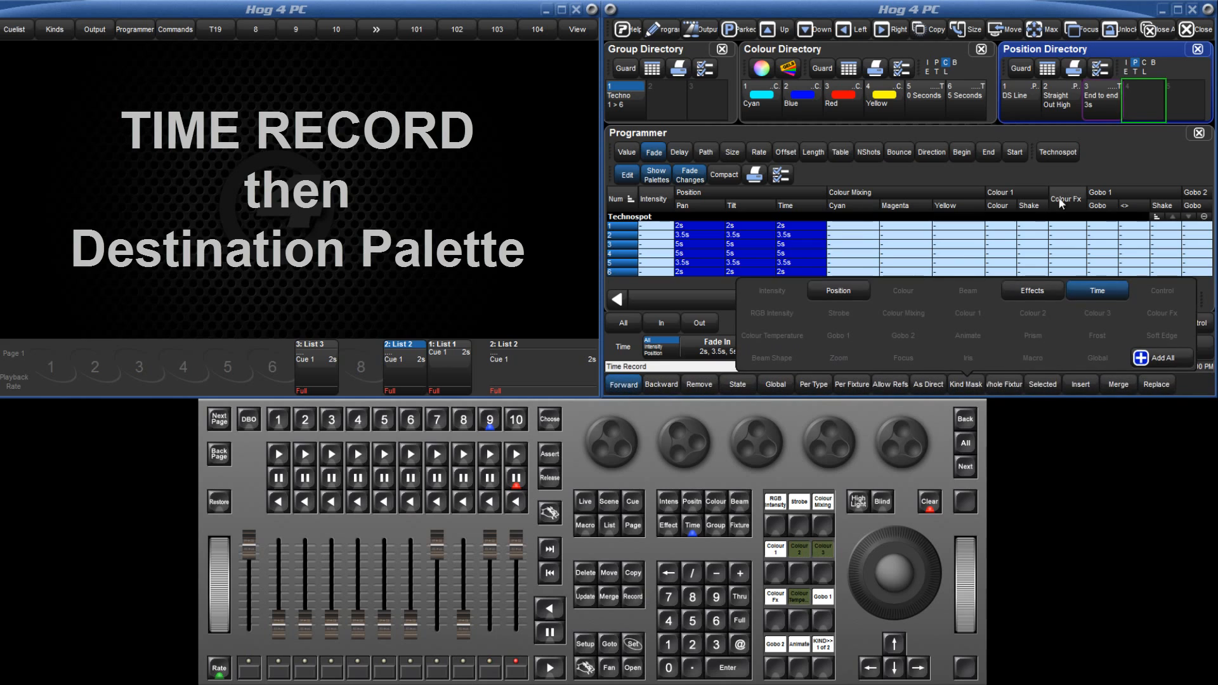
{"action": "left_click", "coordinate": [1137, 101]}
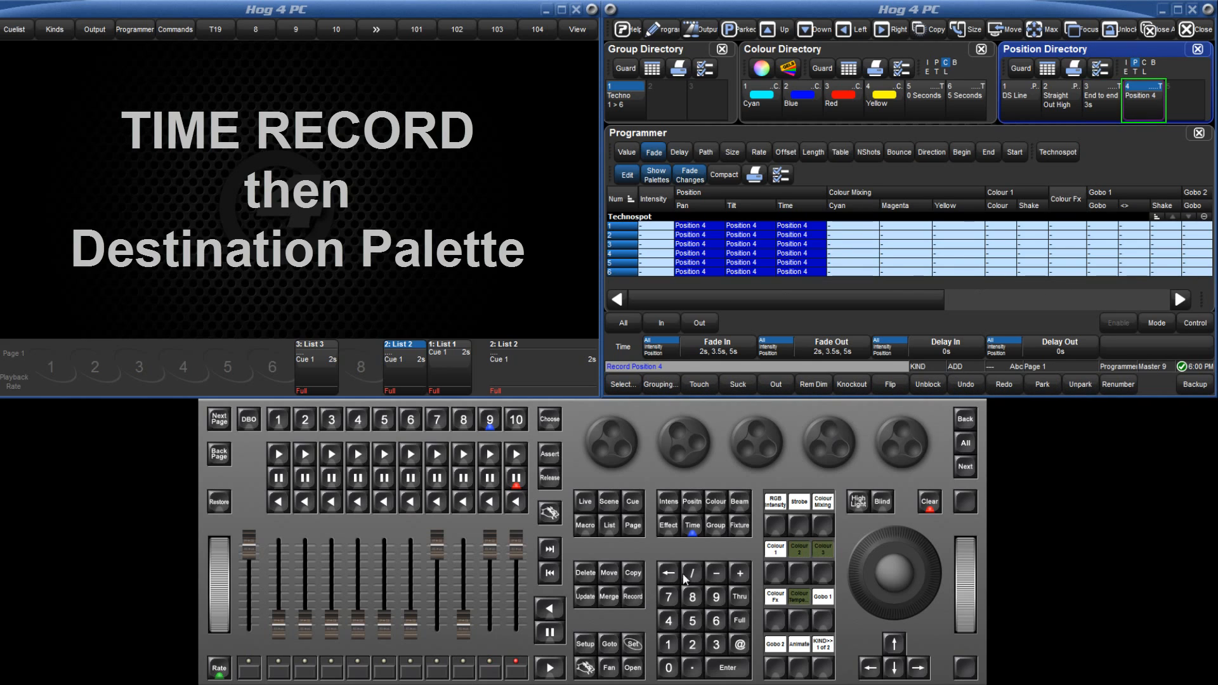
Name position palette 4 "Outside in 5s" and clear the programmer.
{"action": "left_click", "coordinate": [637, 647]}
{"action": "type", "text": "O"}
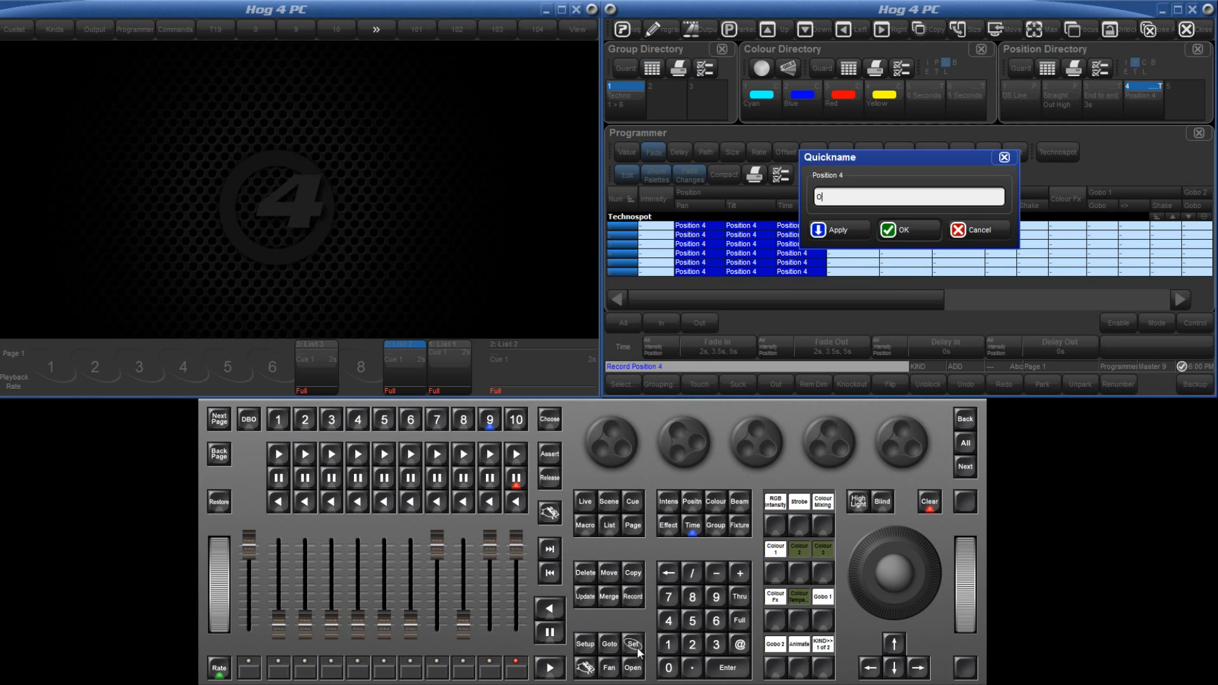
{"action": "type", "text": "utside in 5"}
{"action": "type", "text": "s"}
{"action": "key", "text": "Return"}
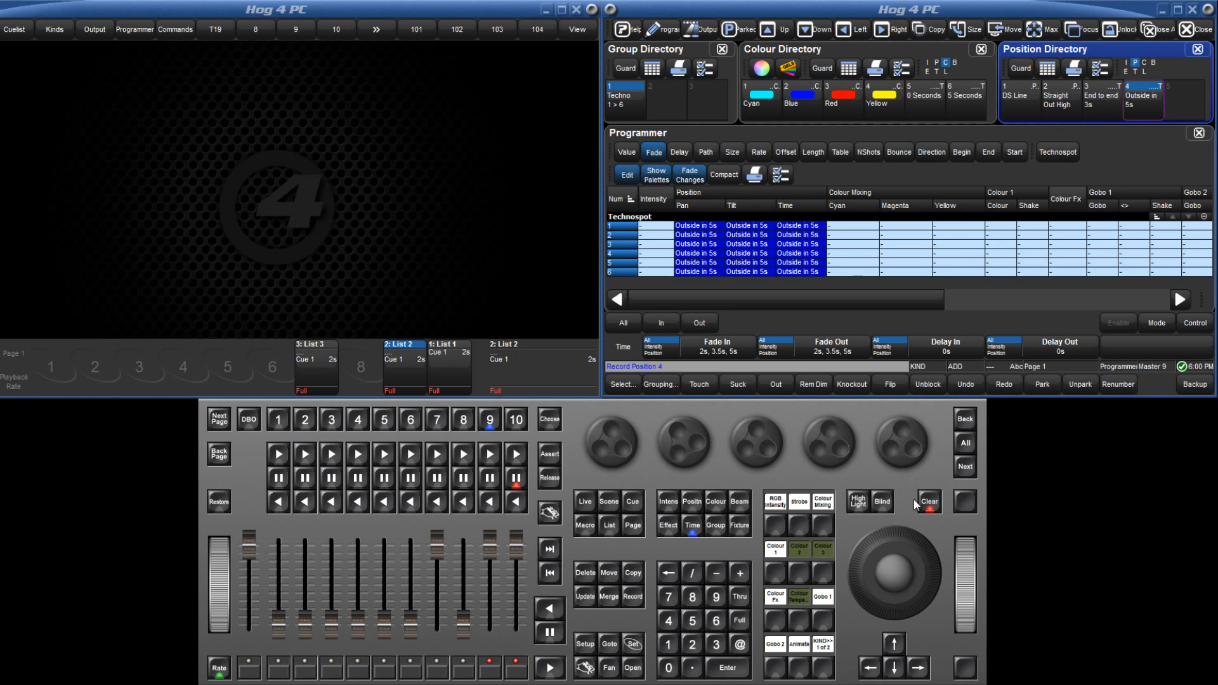
{"action": "left_click", "coordinate": [929, 501]}
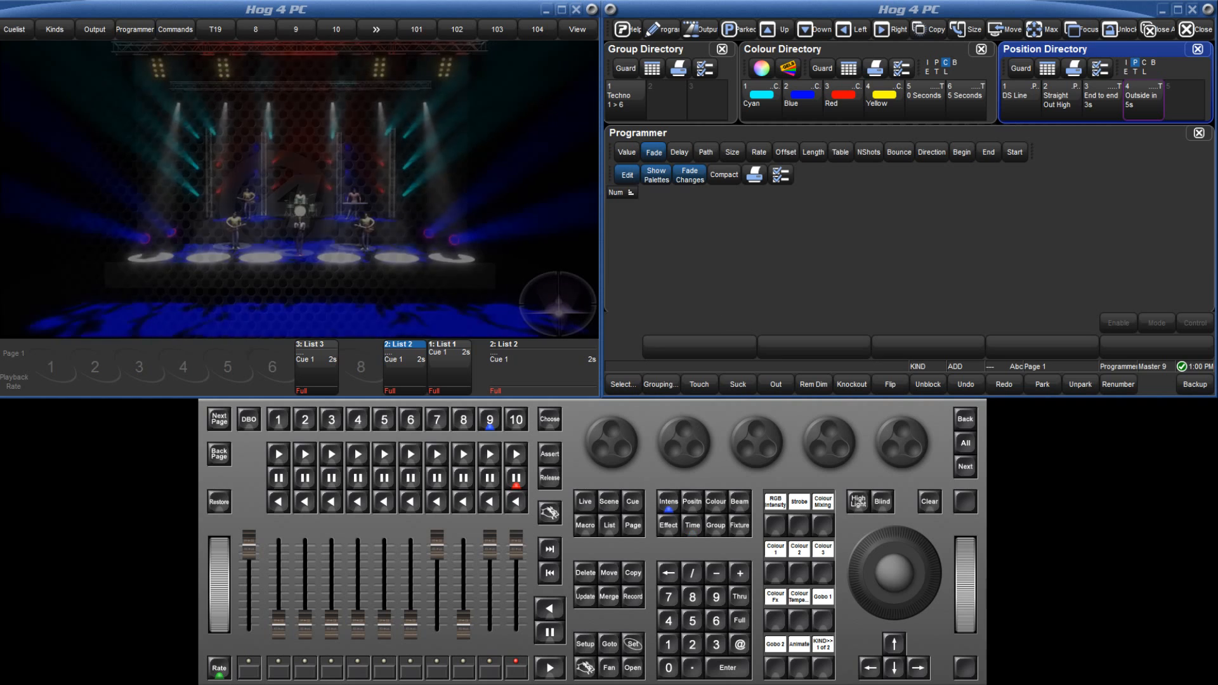
Move the Techno 1 > 6 group to Straight Out High using End to end 3s timing, and to DS Line using Outside in 5s timing.
{"action": "left_click", "coordinate": [637, 108]}
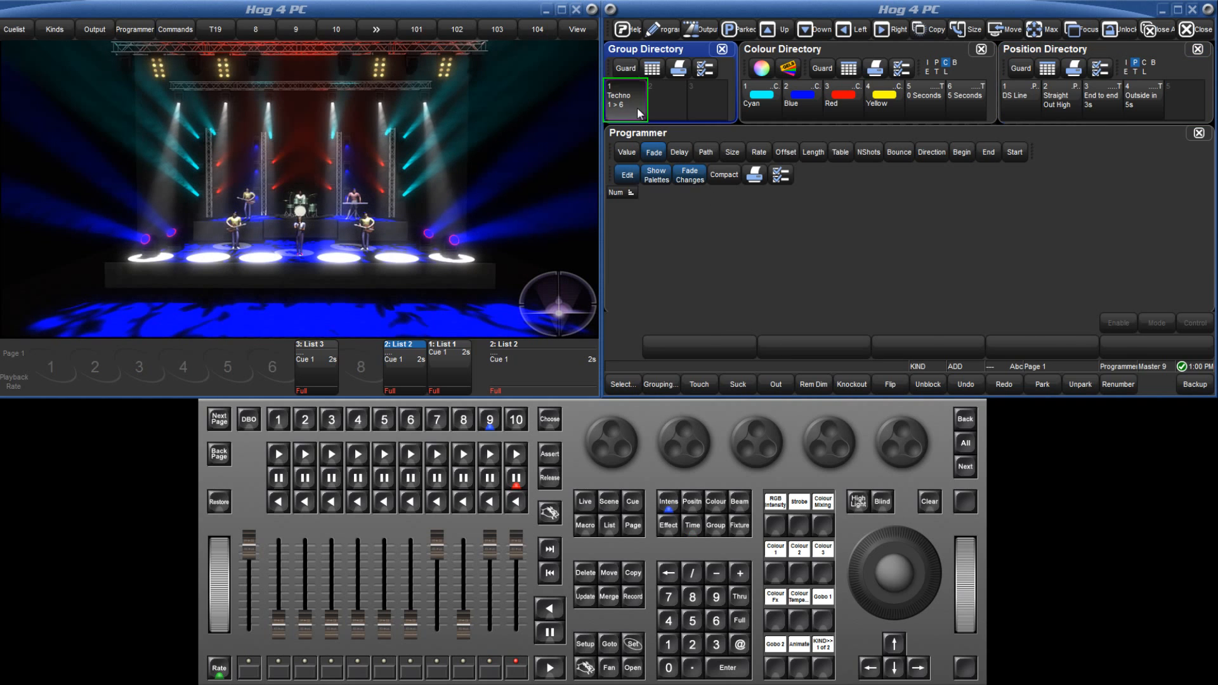
{"action": "left_click", "coordinate": [1092, 96]}
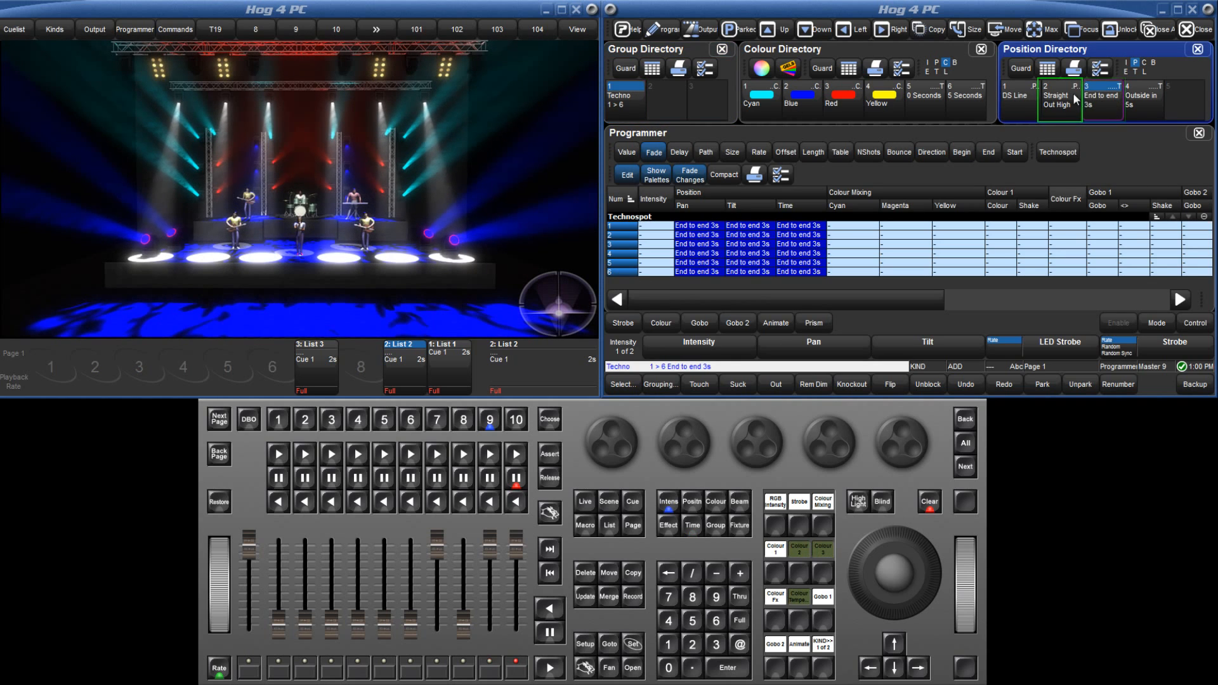
{"action": "left_click", "coordinate": [1068, 98]}
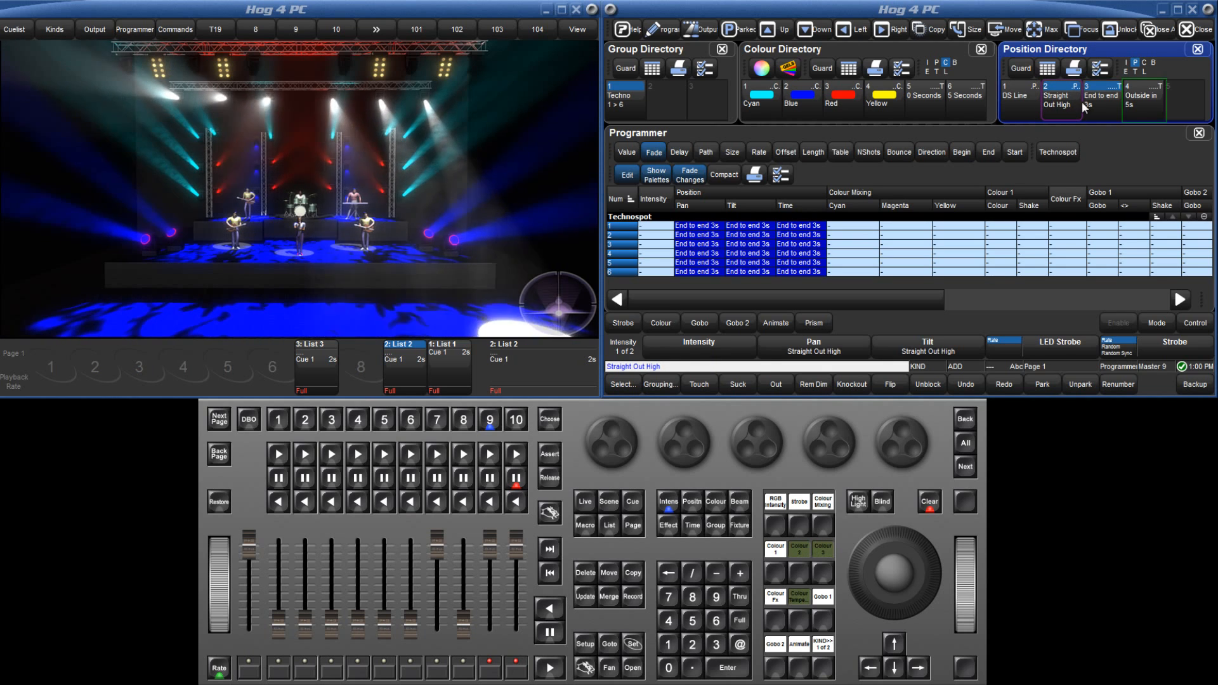
{"action": "left_click", "coordinate": [1023, 107]}
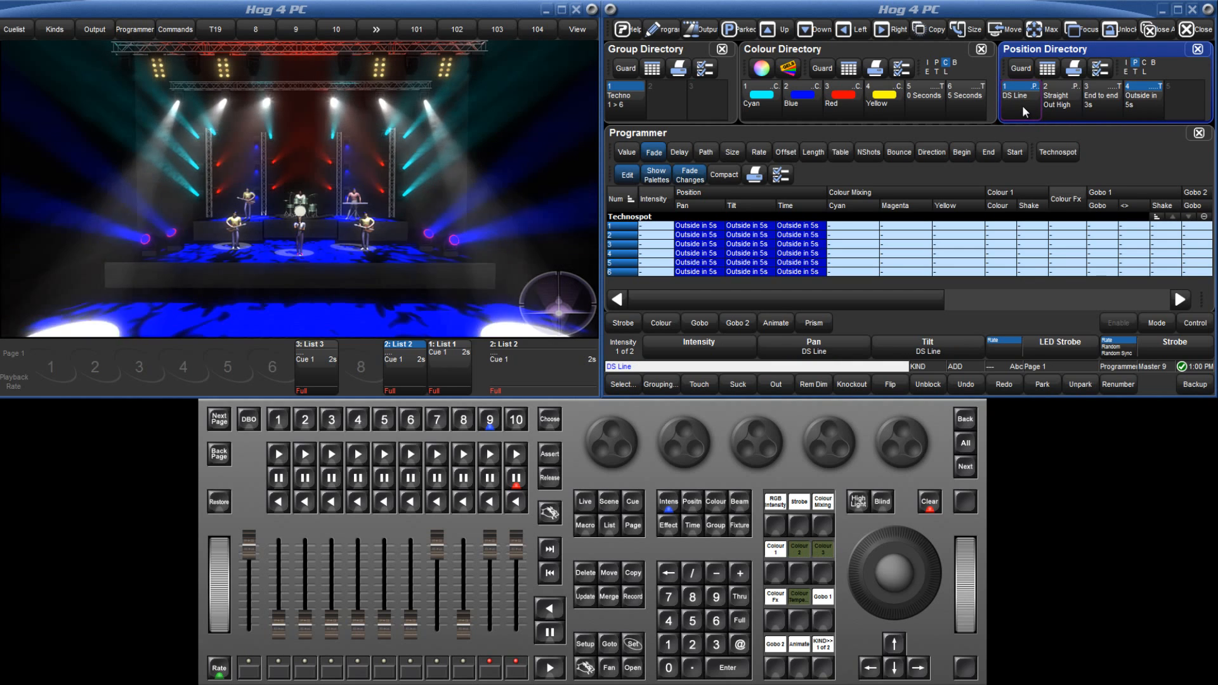